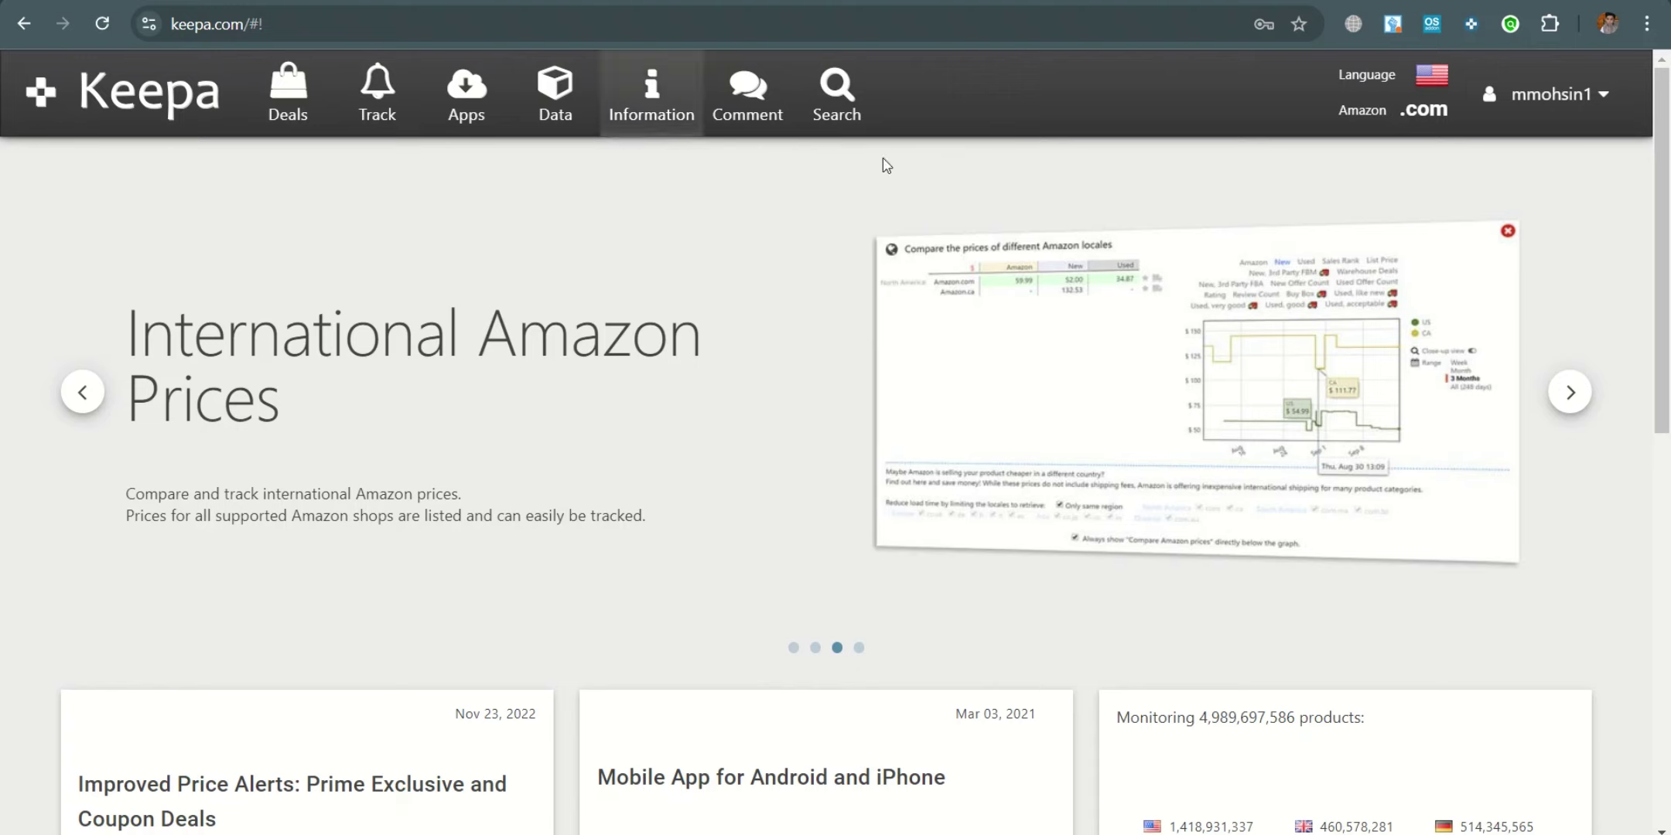
Open the Product Finder in Keepa's data section.
click(1428, 106)
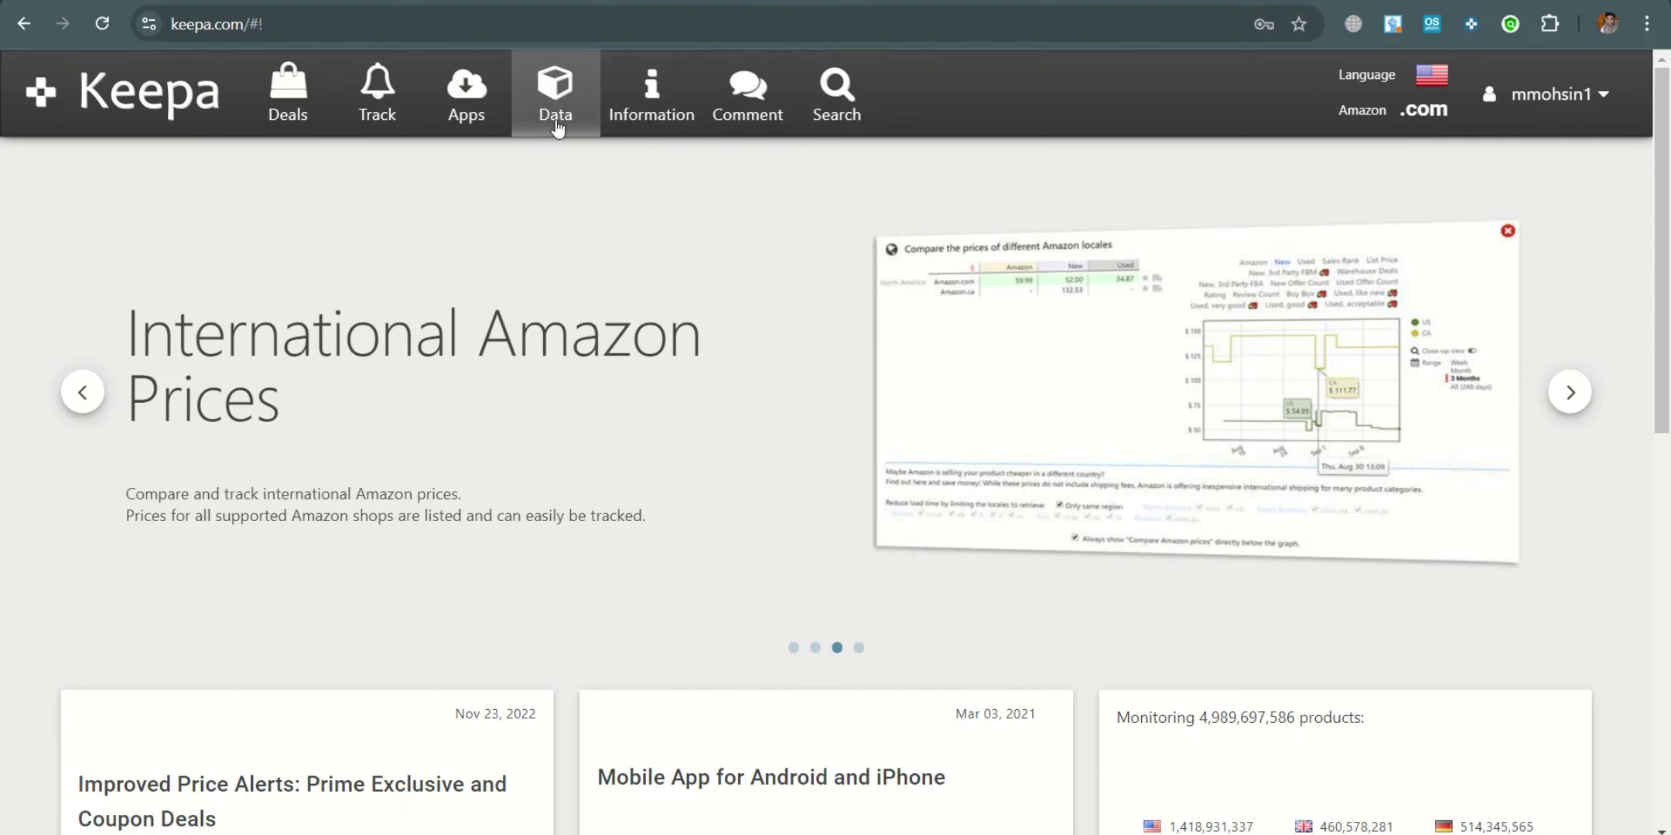
click(545, 101)
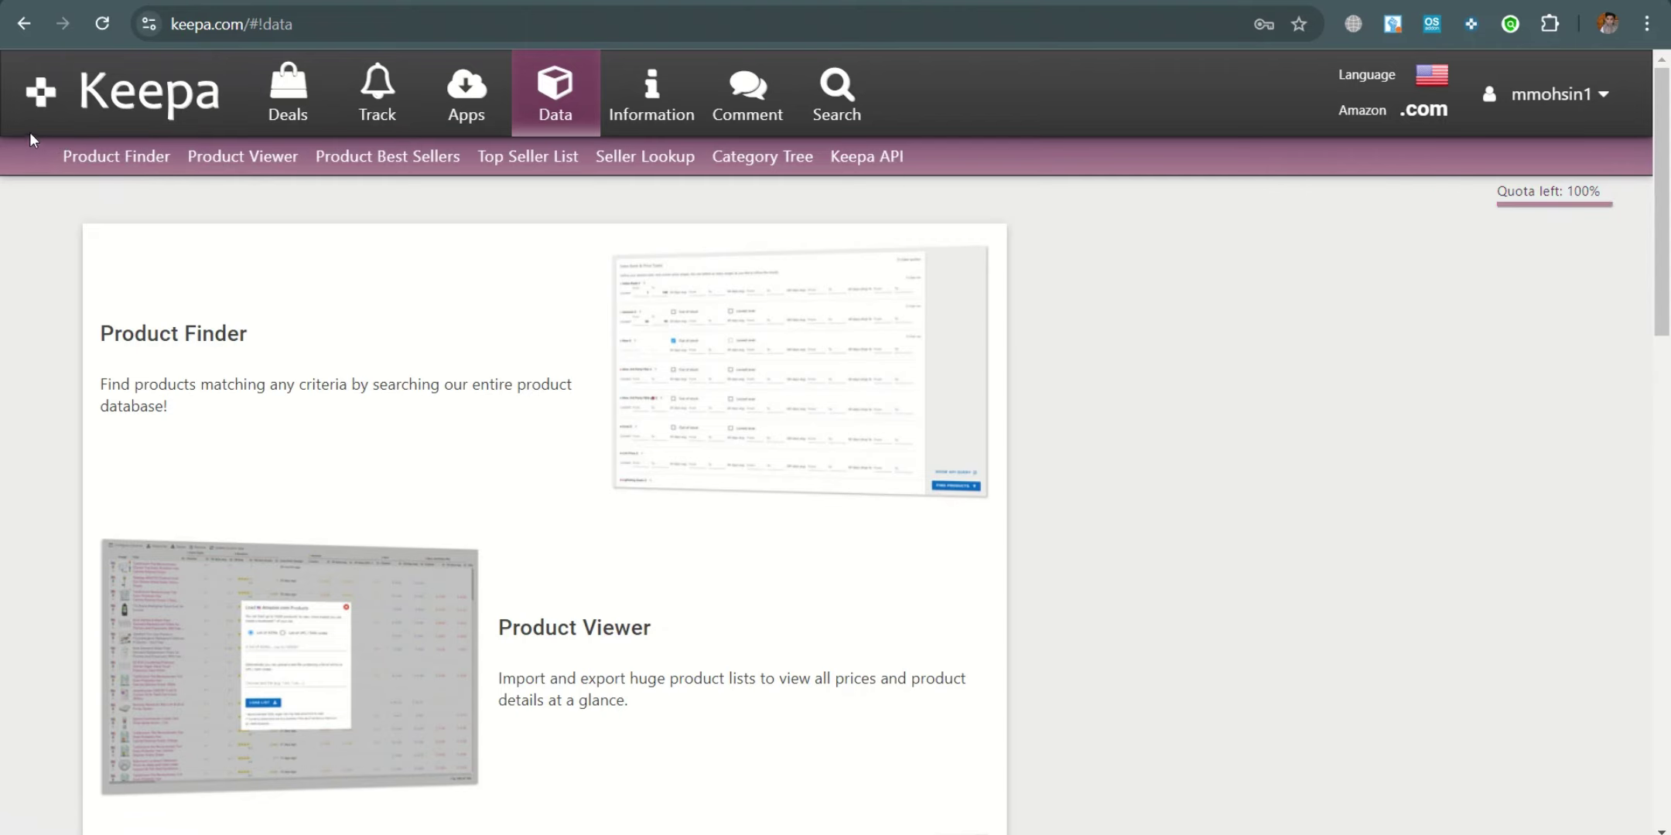
click(84, 152)
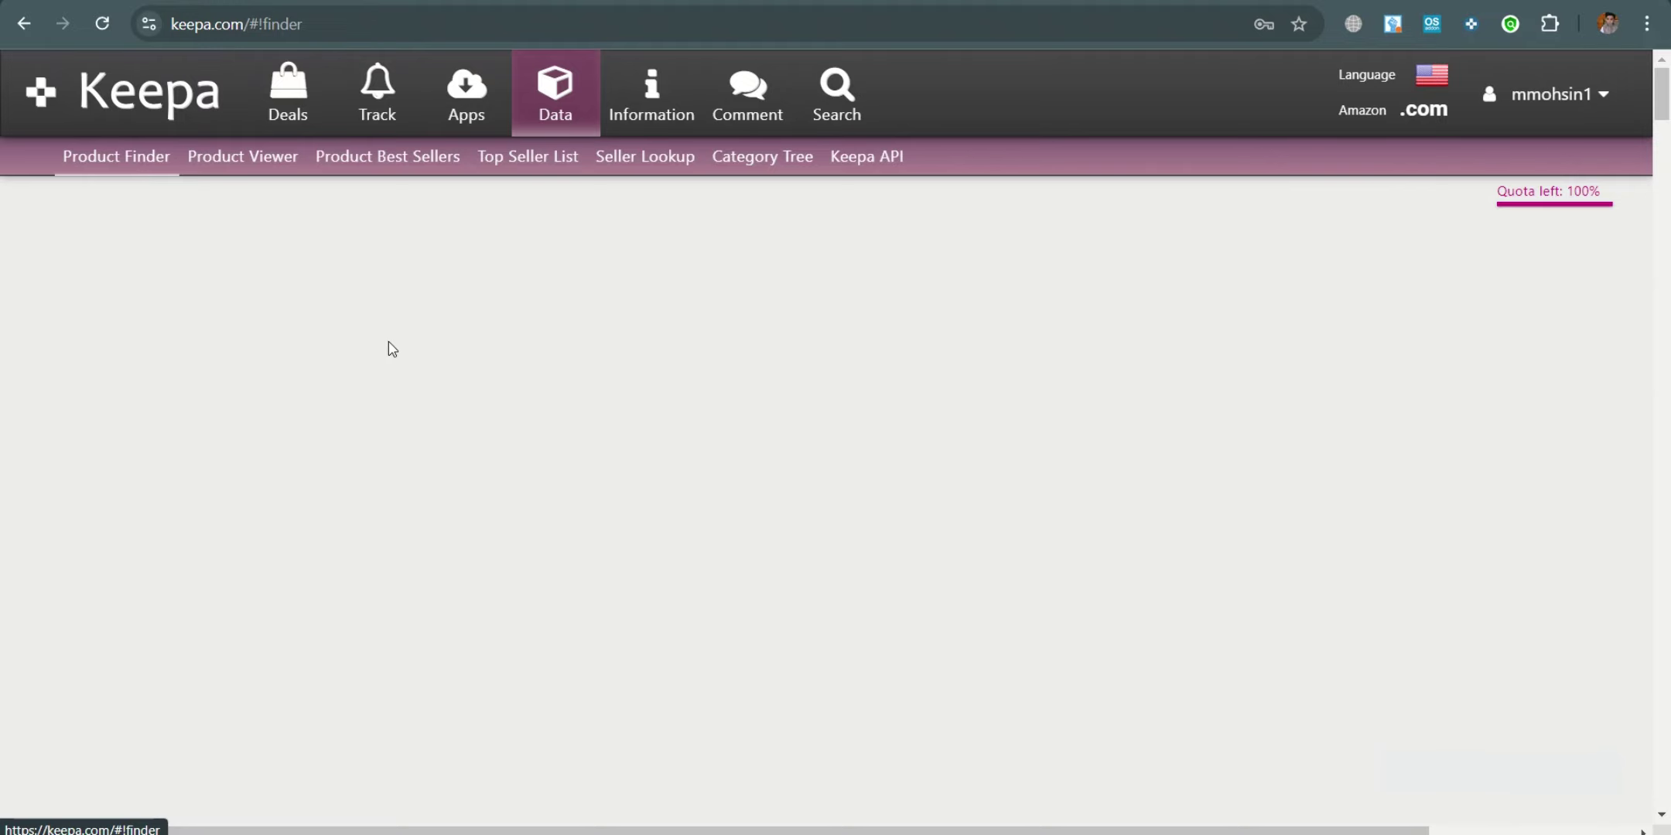
Set the current Sales Rank filter to a range from 1 to 65000.
scroll(391, 341, down, 10)
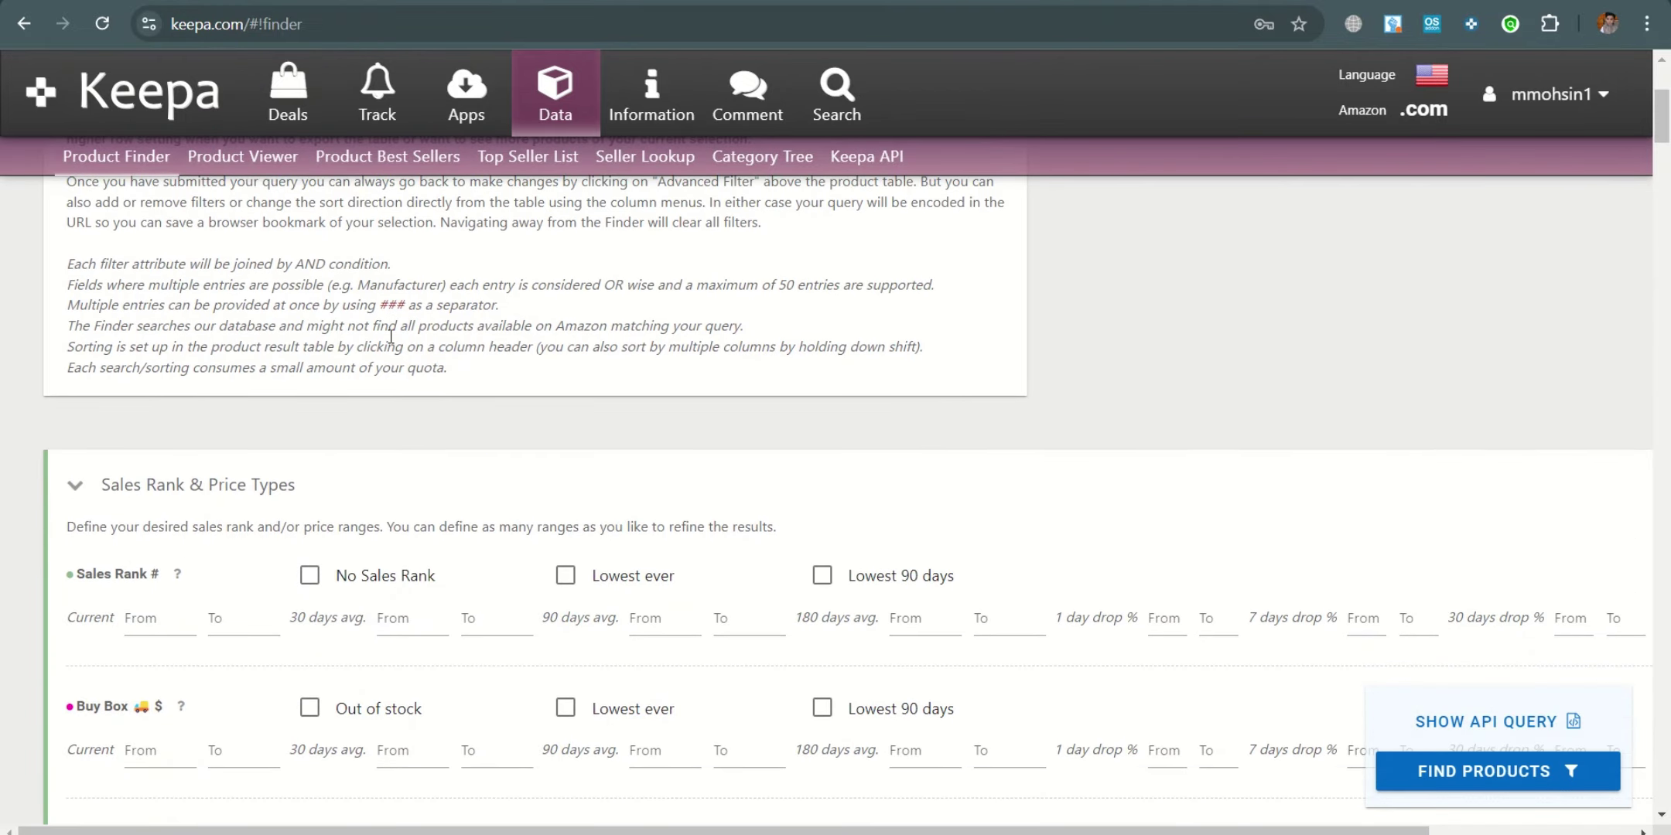
scroll(391, 338, down, 7)
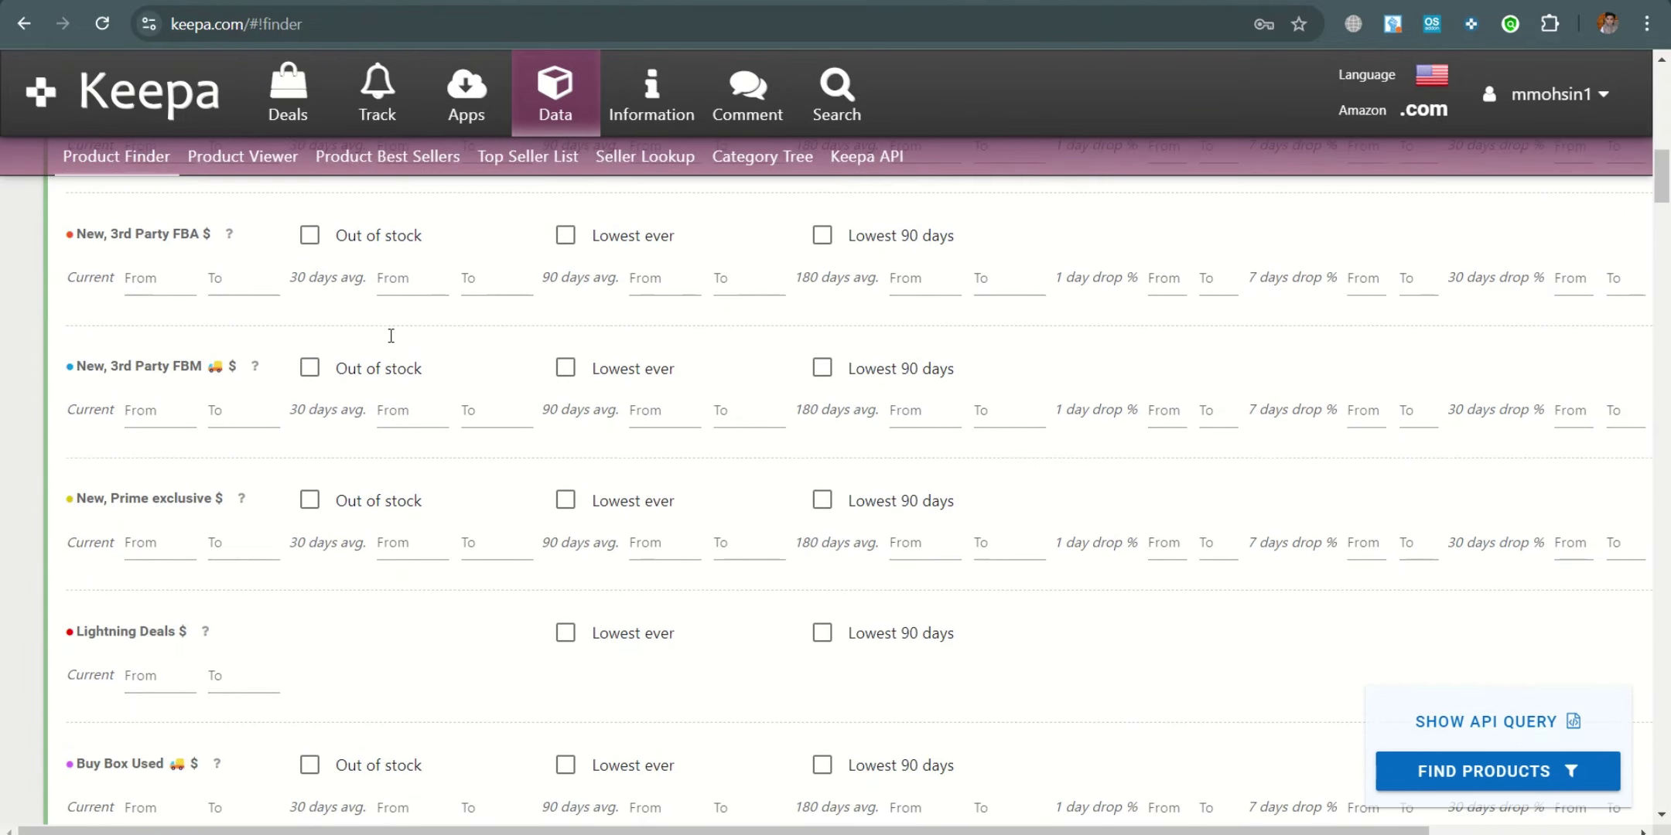
scroll(392, 340, up, 4)
scroll(392, 340, up, 5)
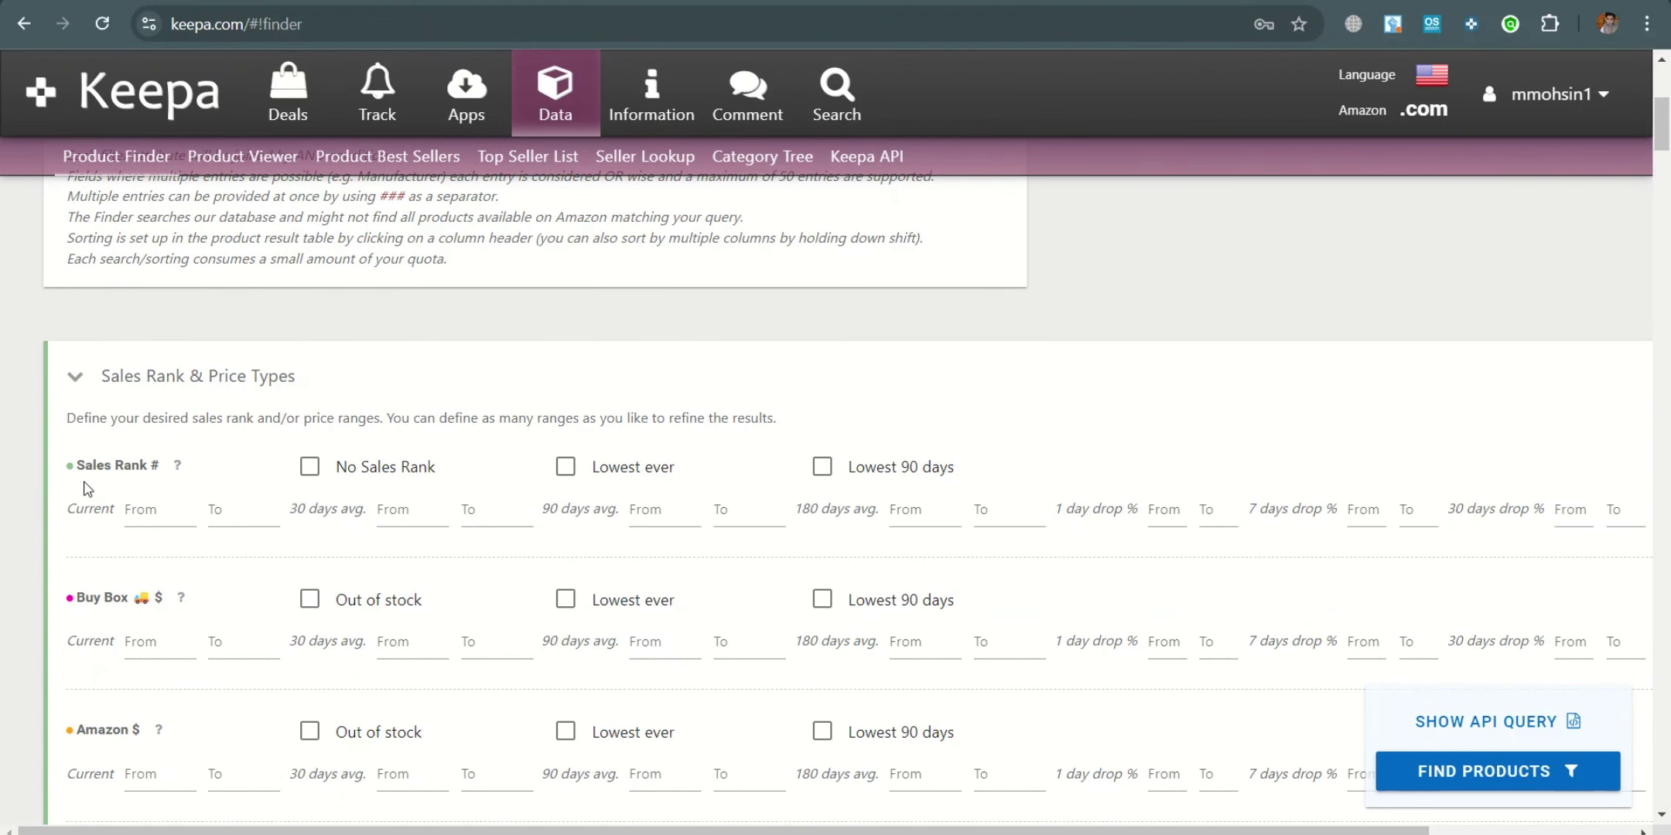
click(133, 471)
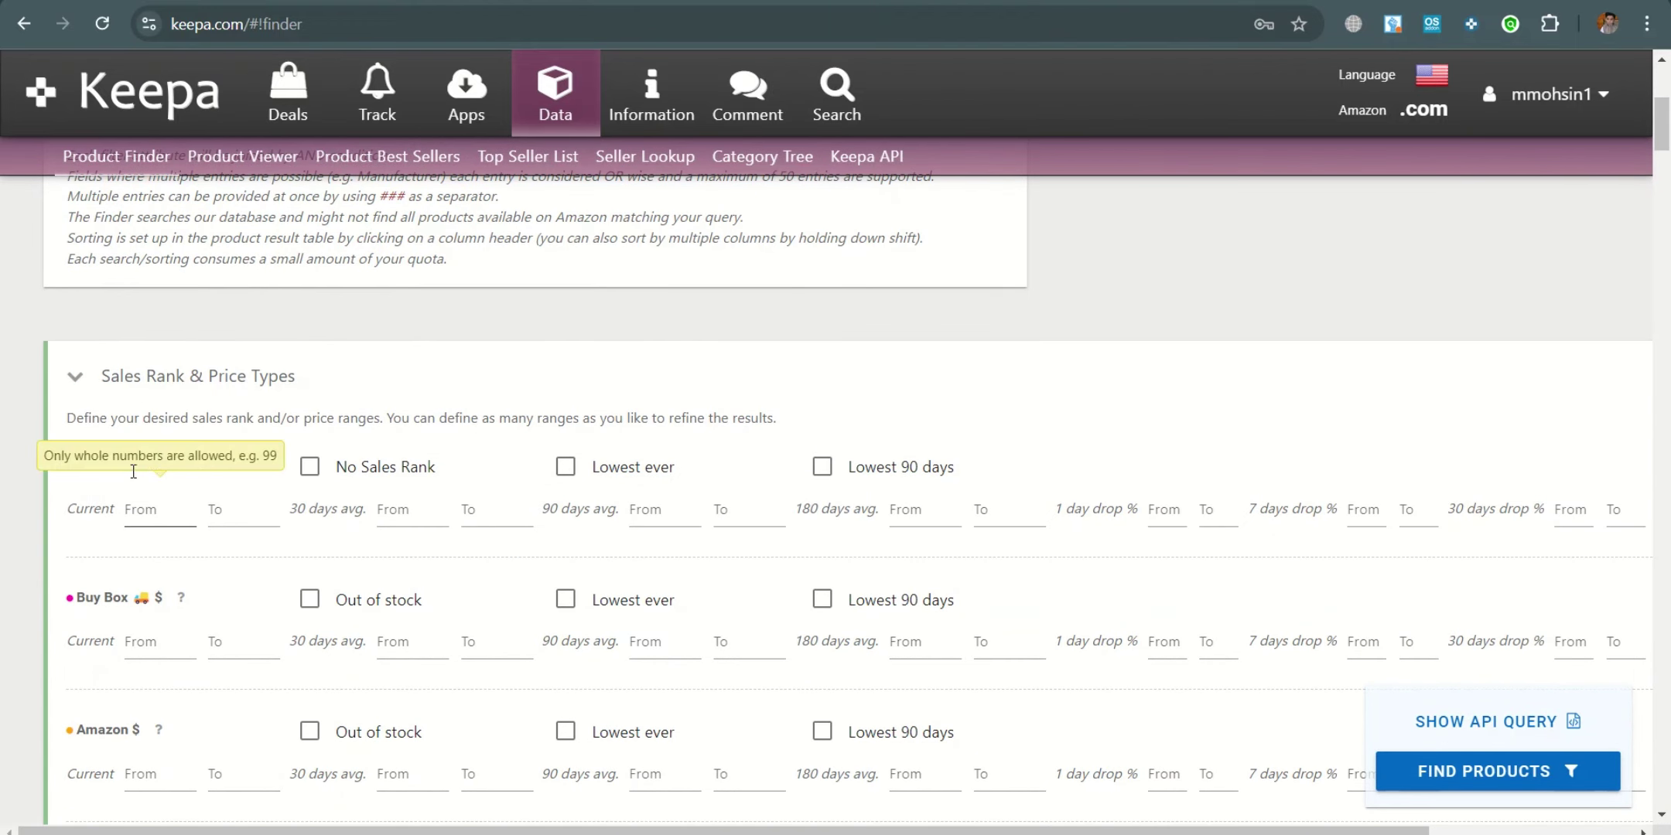
click(155, 508)
key(Tab)
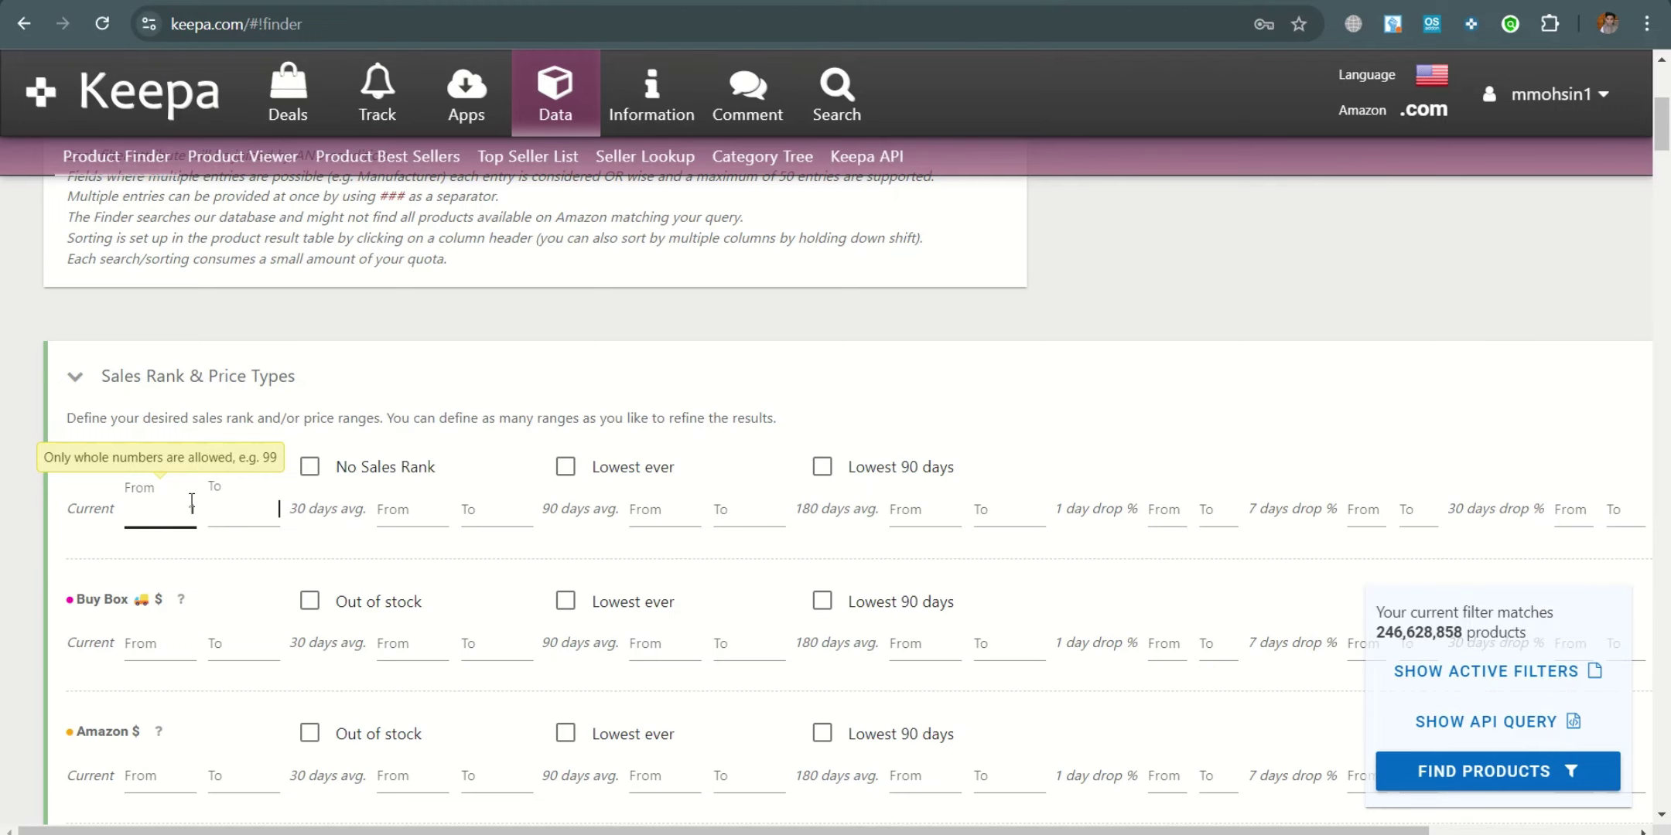
text(65000)
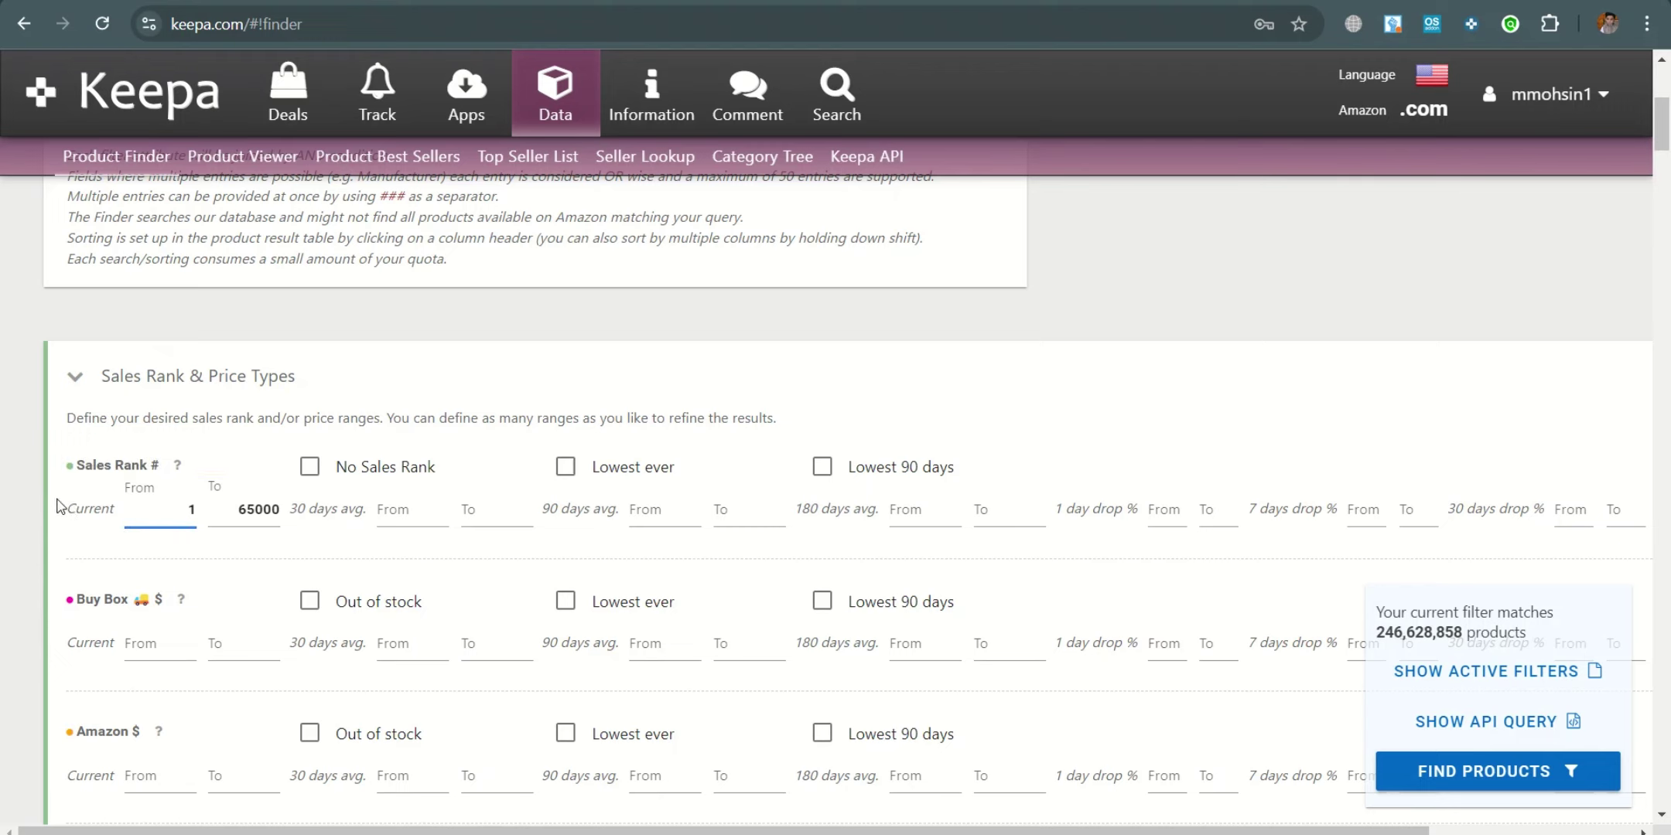
Set the 90-day average Sales Rank filter to a range from 1 to 65000.
click(687, 521)
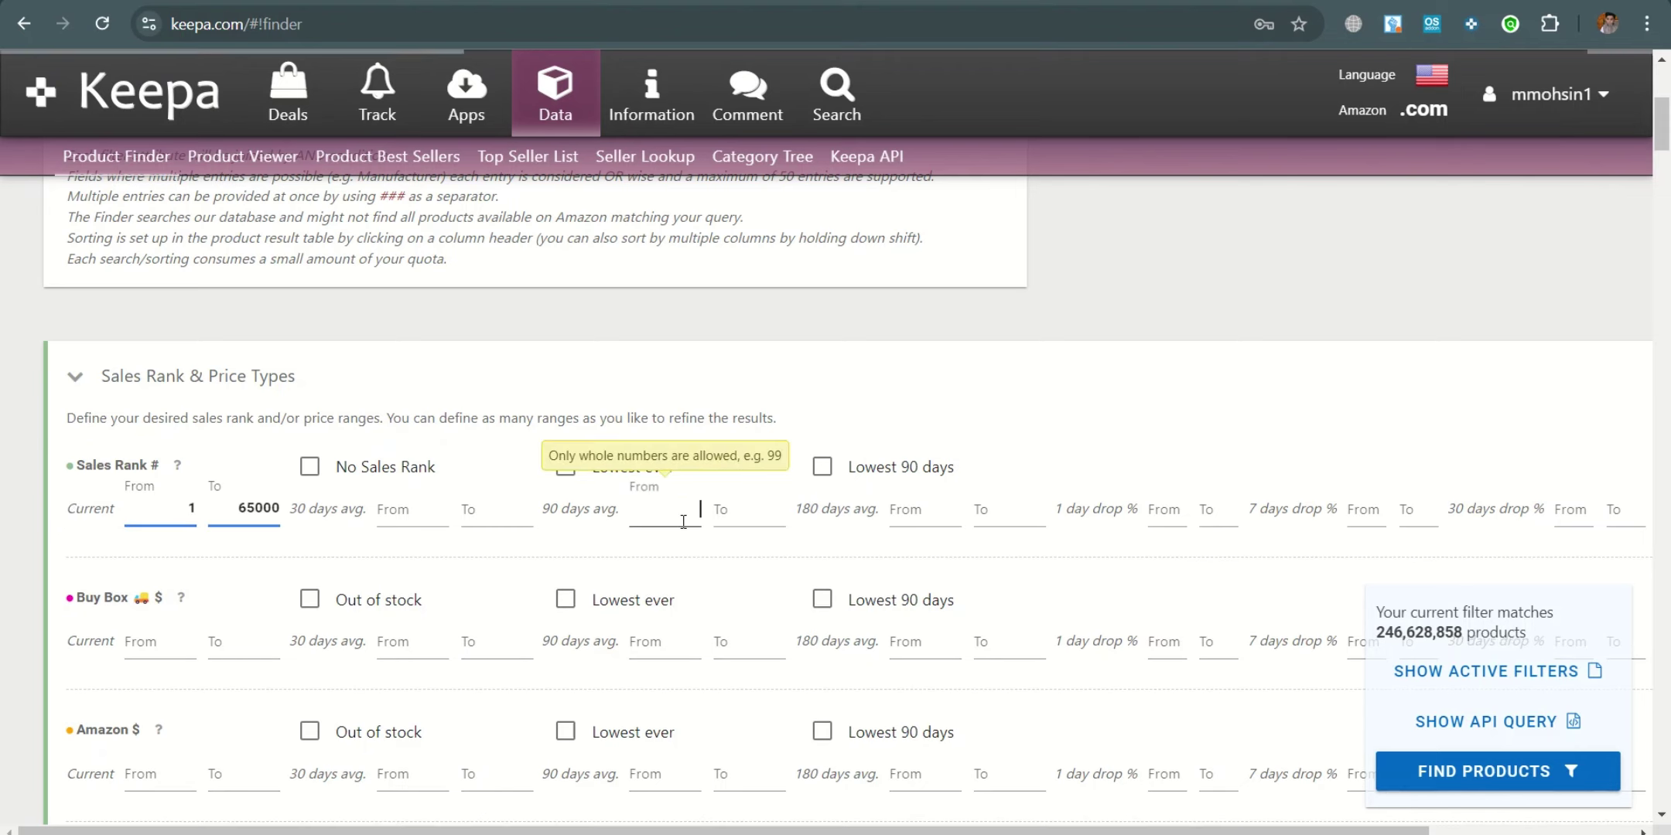
text(1)
key(Tab)
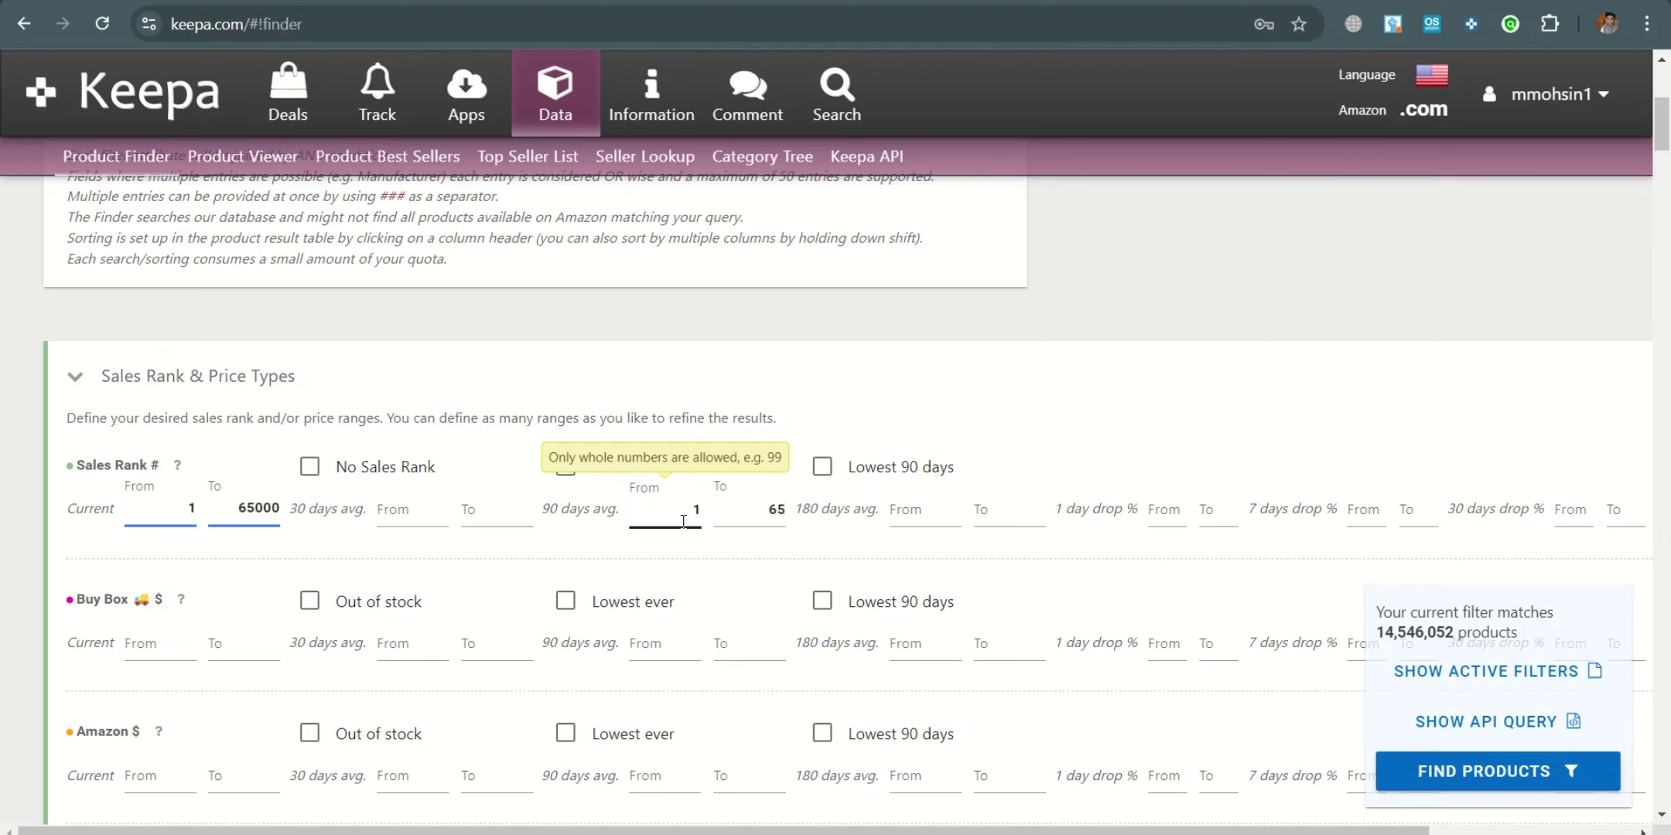
text(65000)
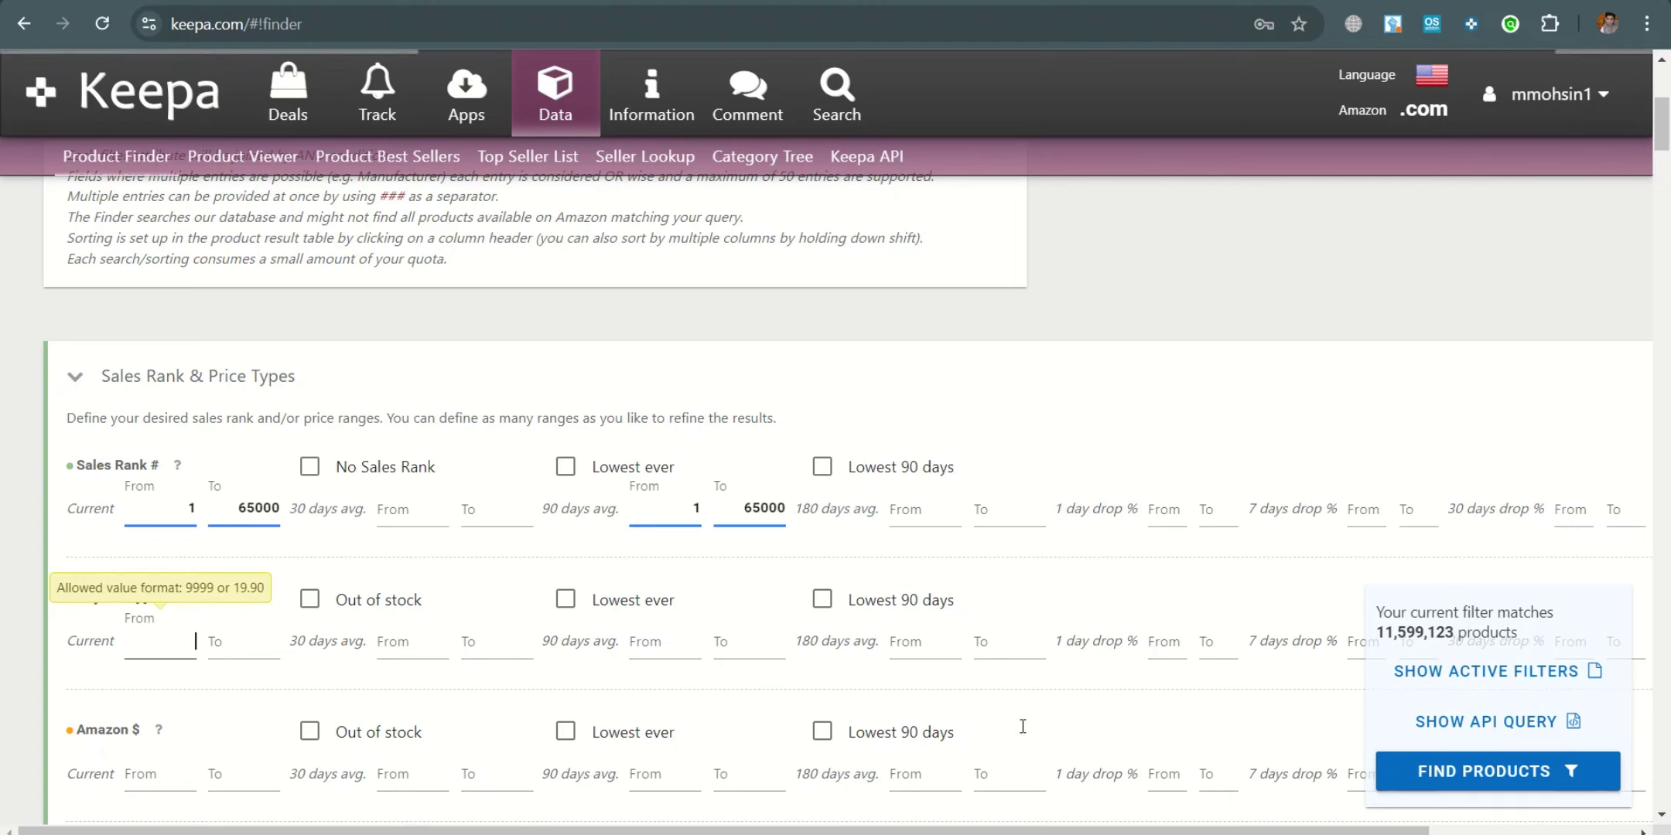
Switch to PowerPoint to review the product criteria on the "Criteria for US" slide, and return to the Keepa filters in the browser.
click(874, 834)
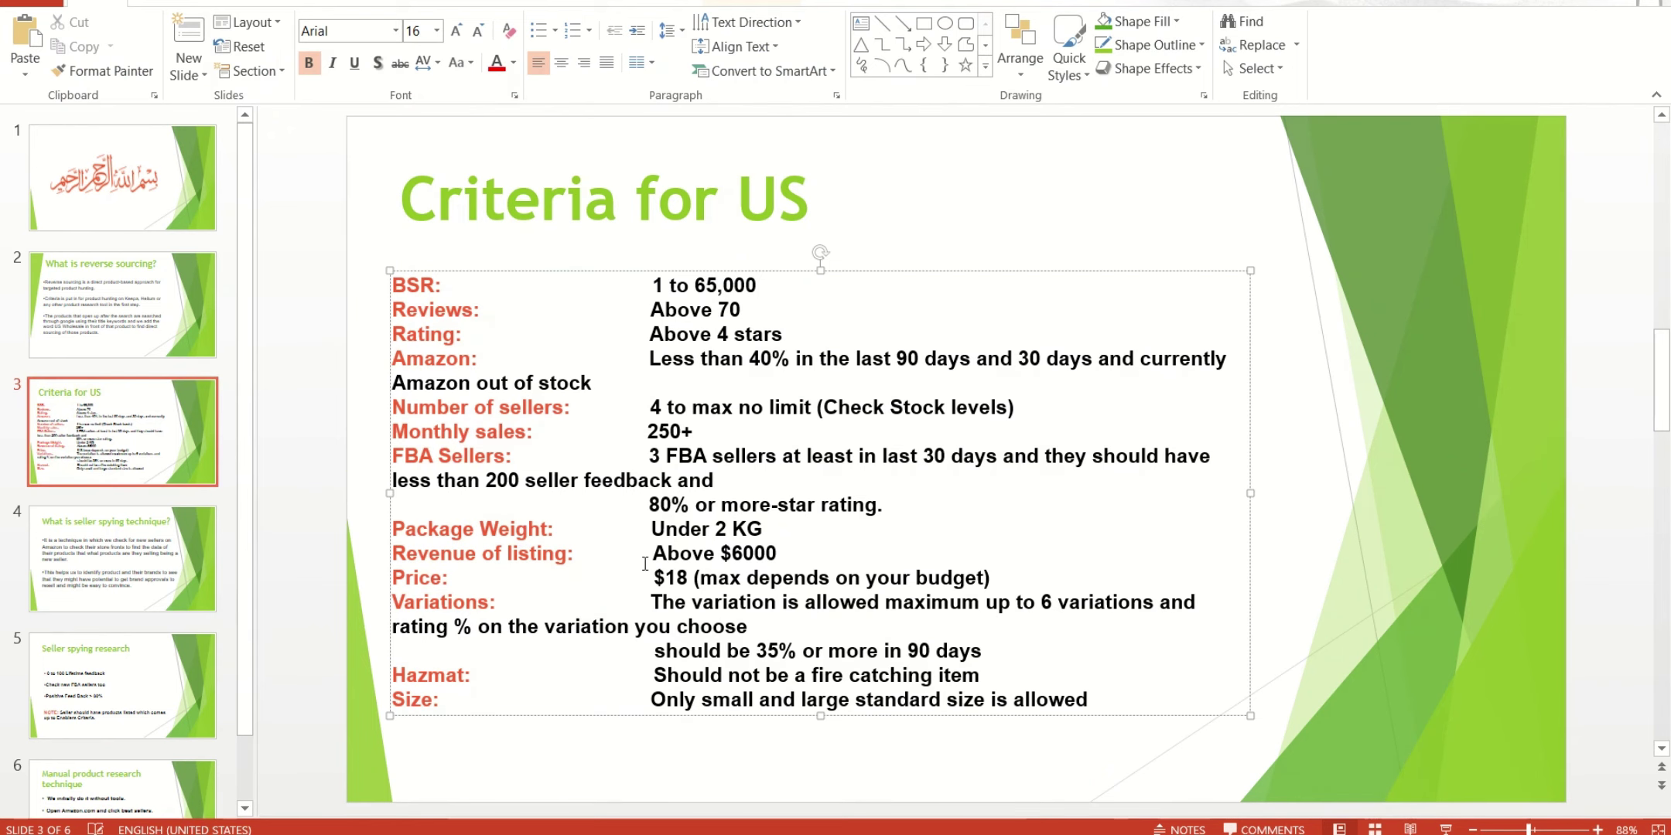
click(356, 466)
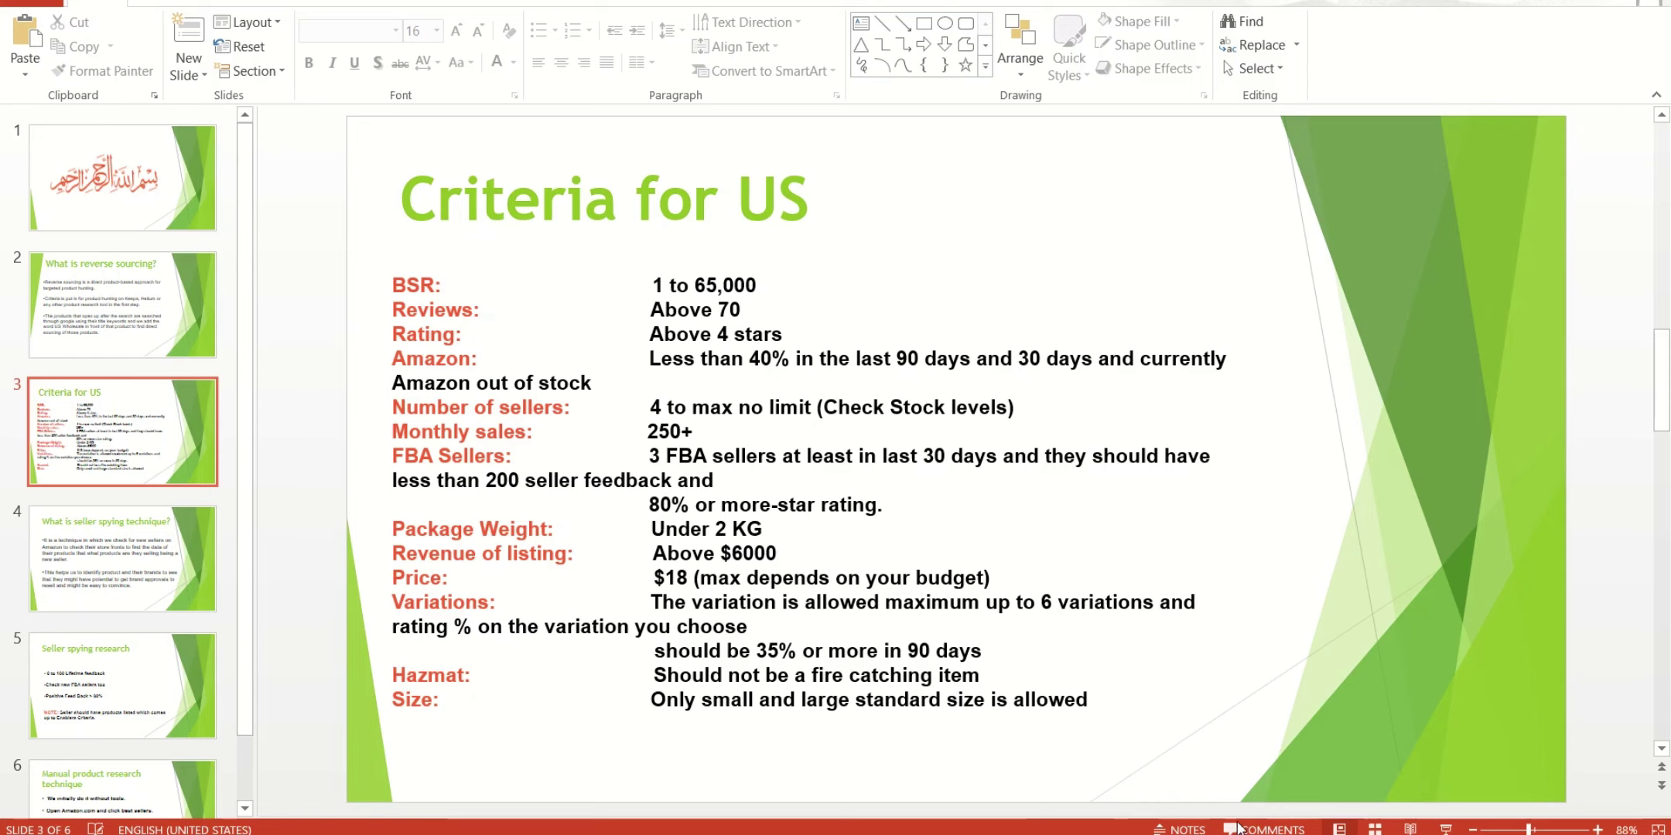
mouse_move(1196, 834)
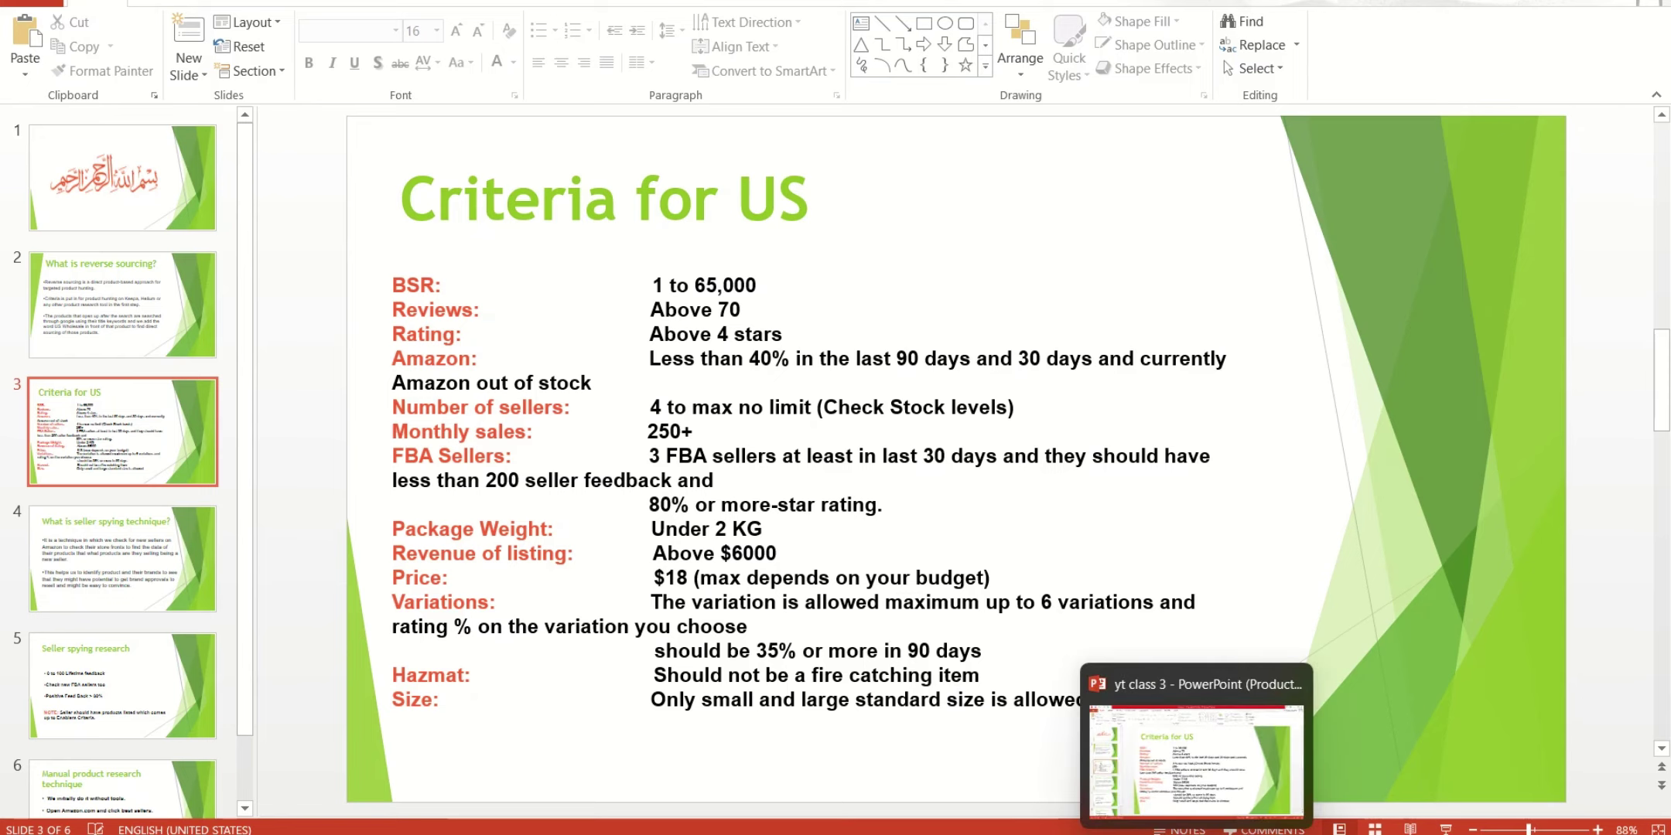
click(1083, 831)
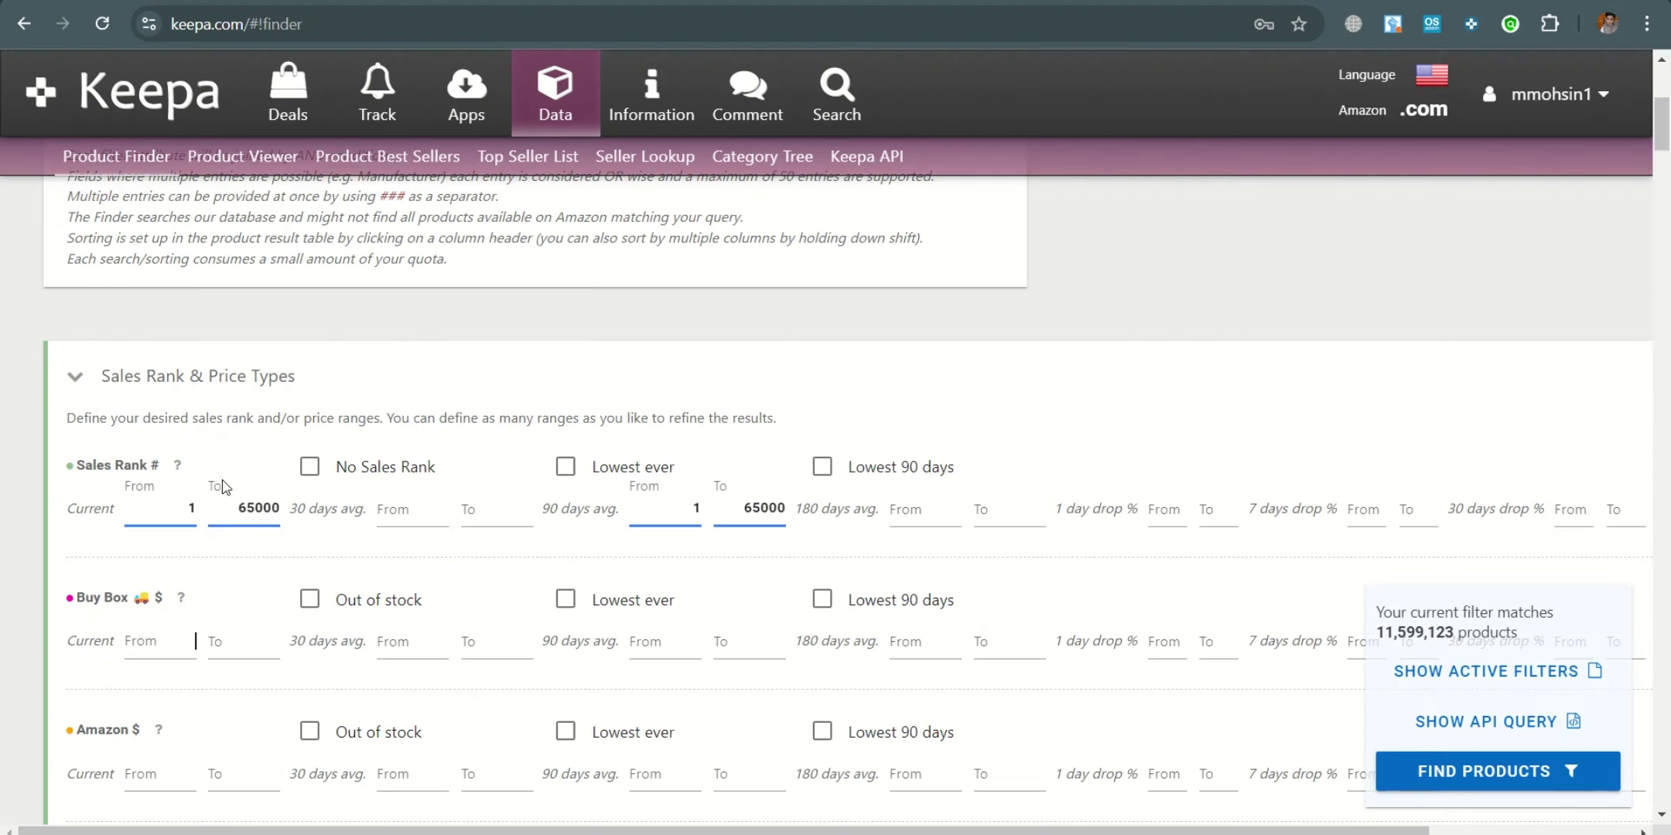
Set the current Buy Box price minimum to 18 and restrict the Amazon price filter to out-of-stock products.
click(150, 634)
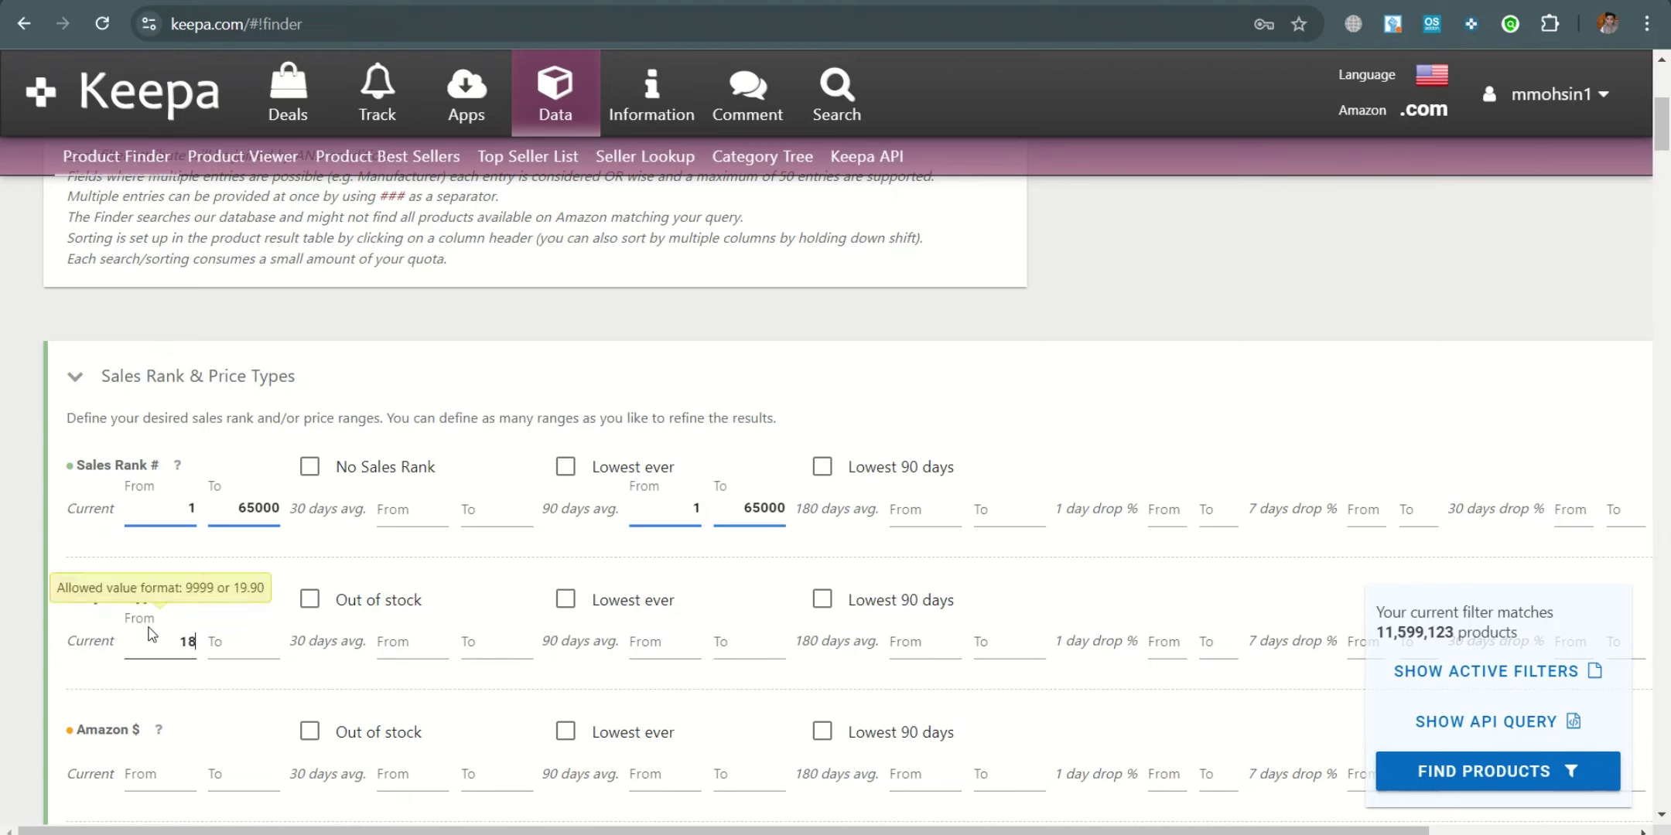
click(309, 733)
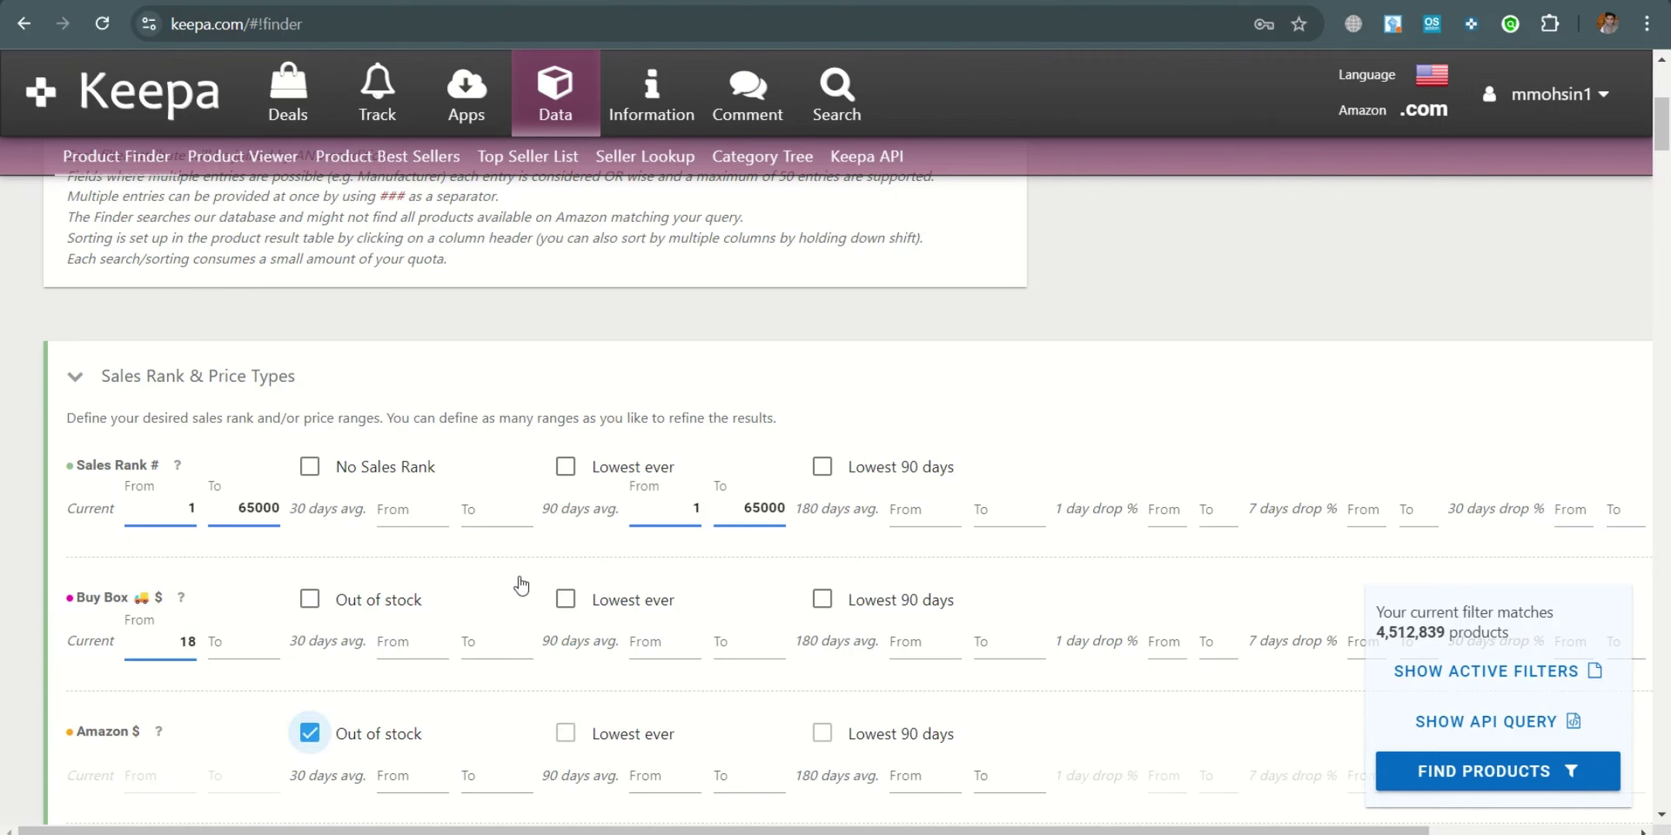
Restrict the product search to the Toys & Games root category.
scroll(554, 563, down, 3)
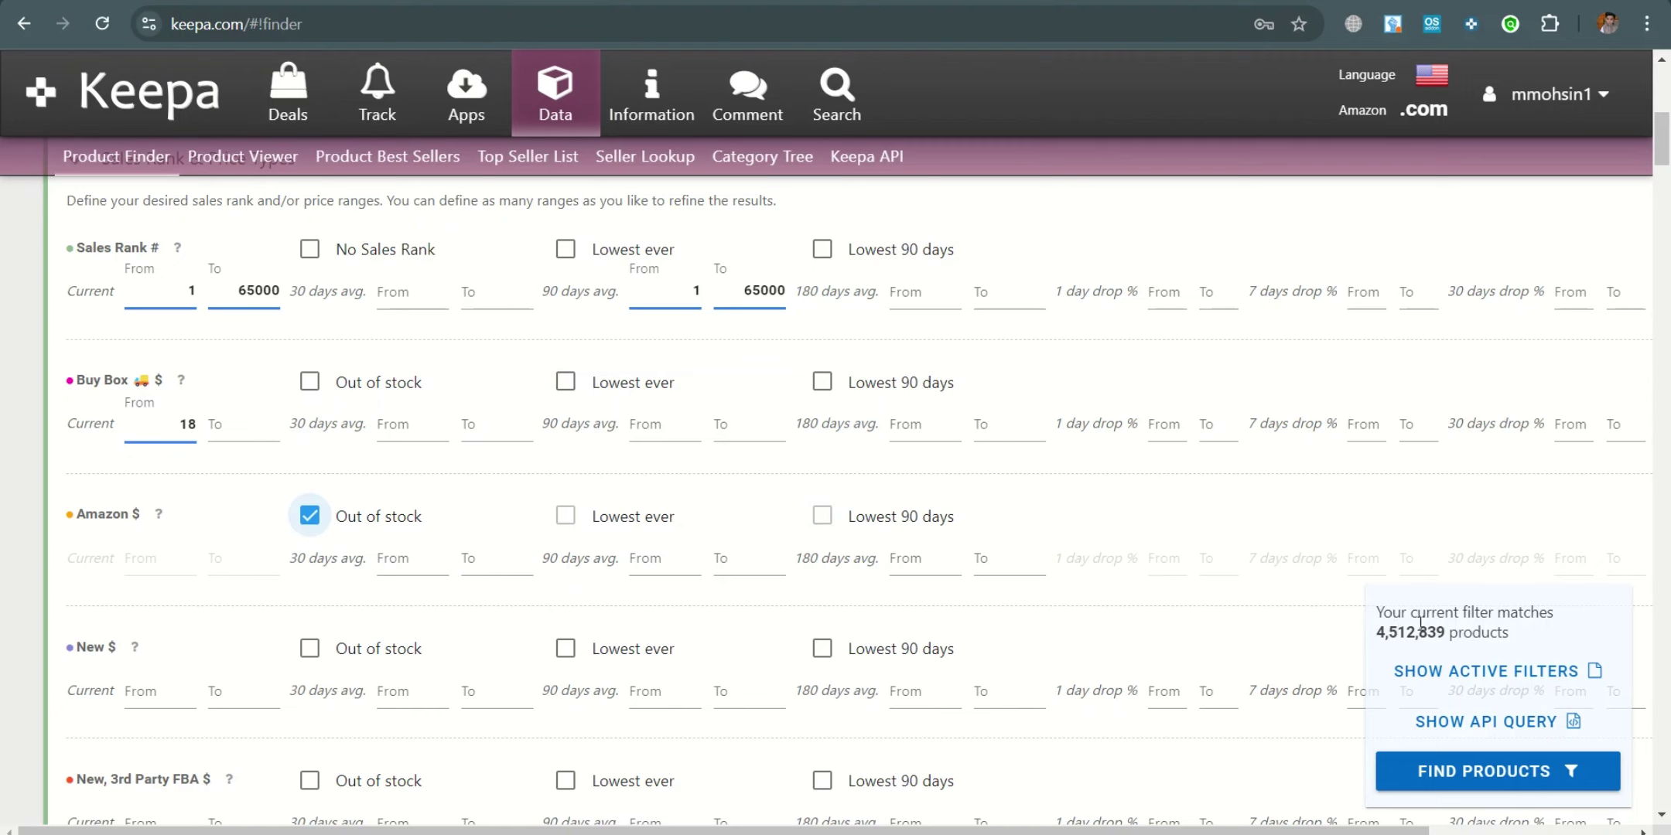
scroll(516, 540, down, 11)
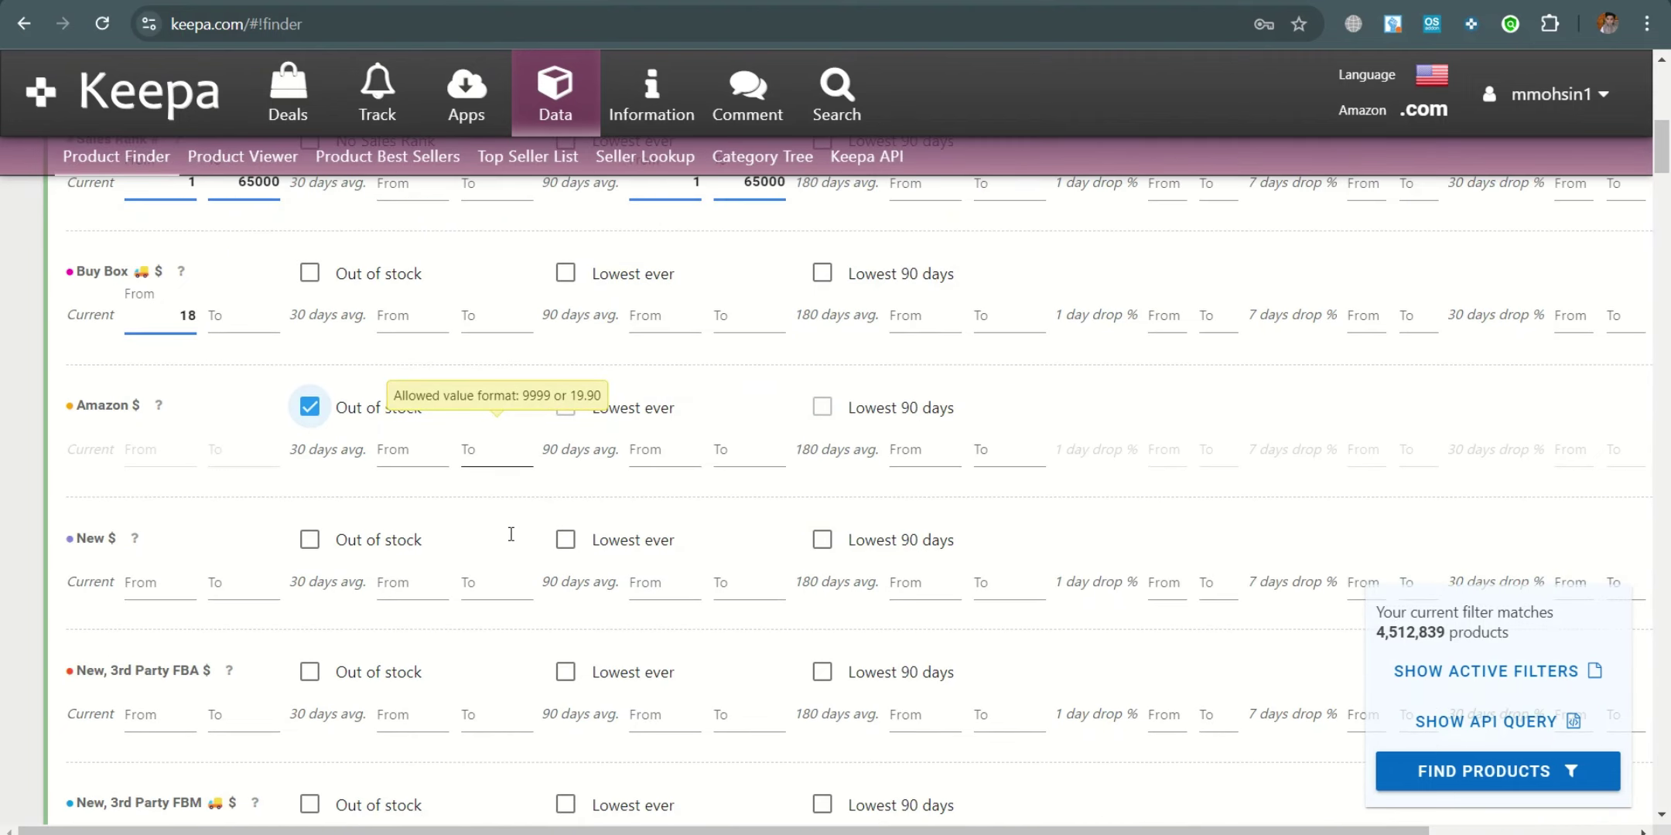
scroll(511, 540, down, 7)
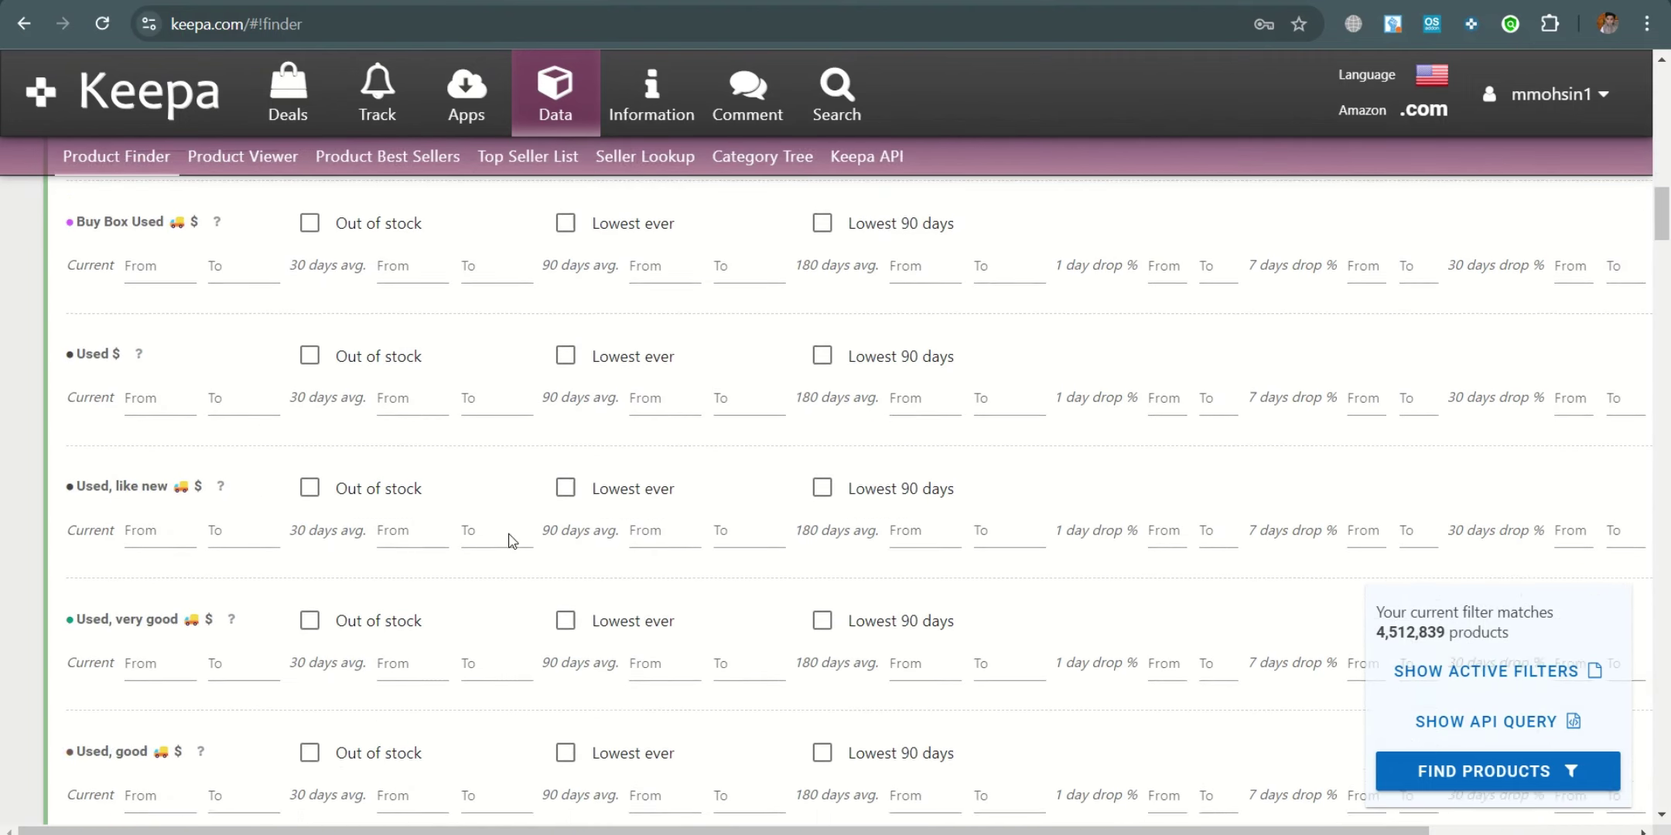
scroll(512, 540, up, 6)
scroll(511, 539, up, 9)
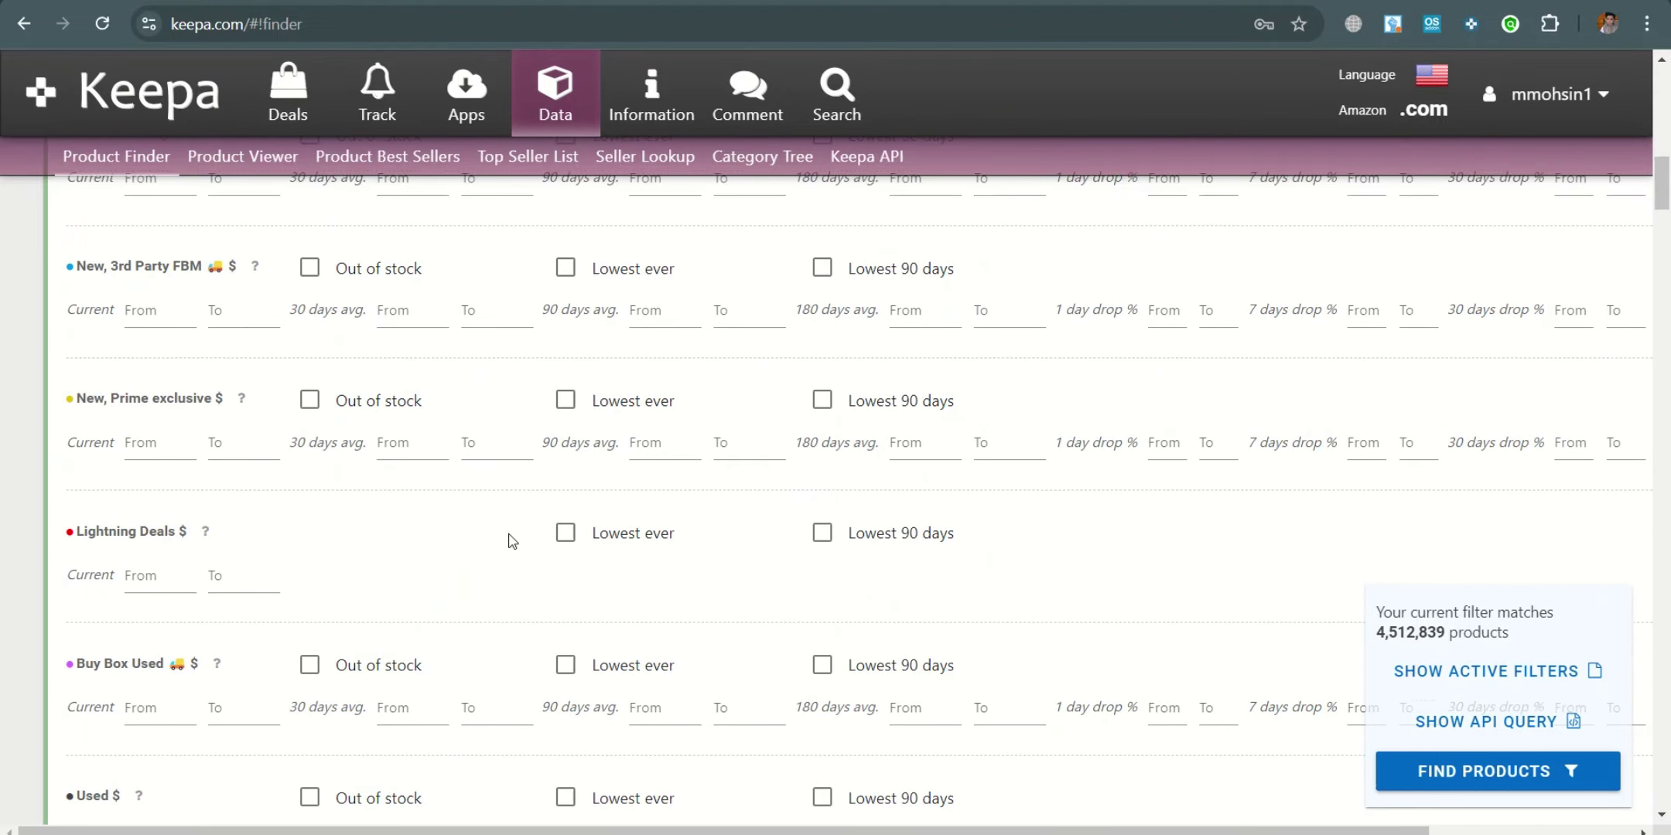
scroll(511, 540, down, 15)
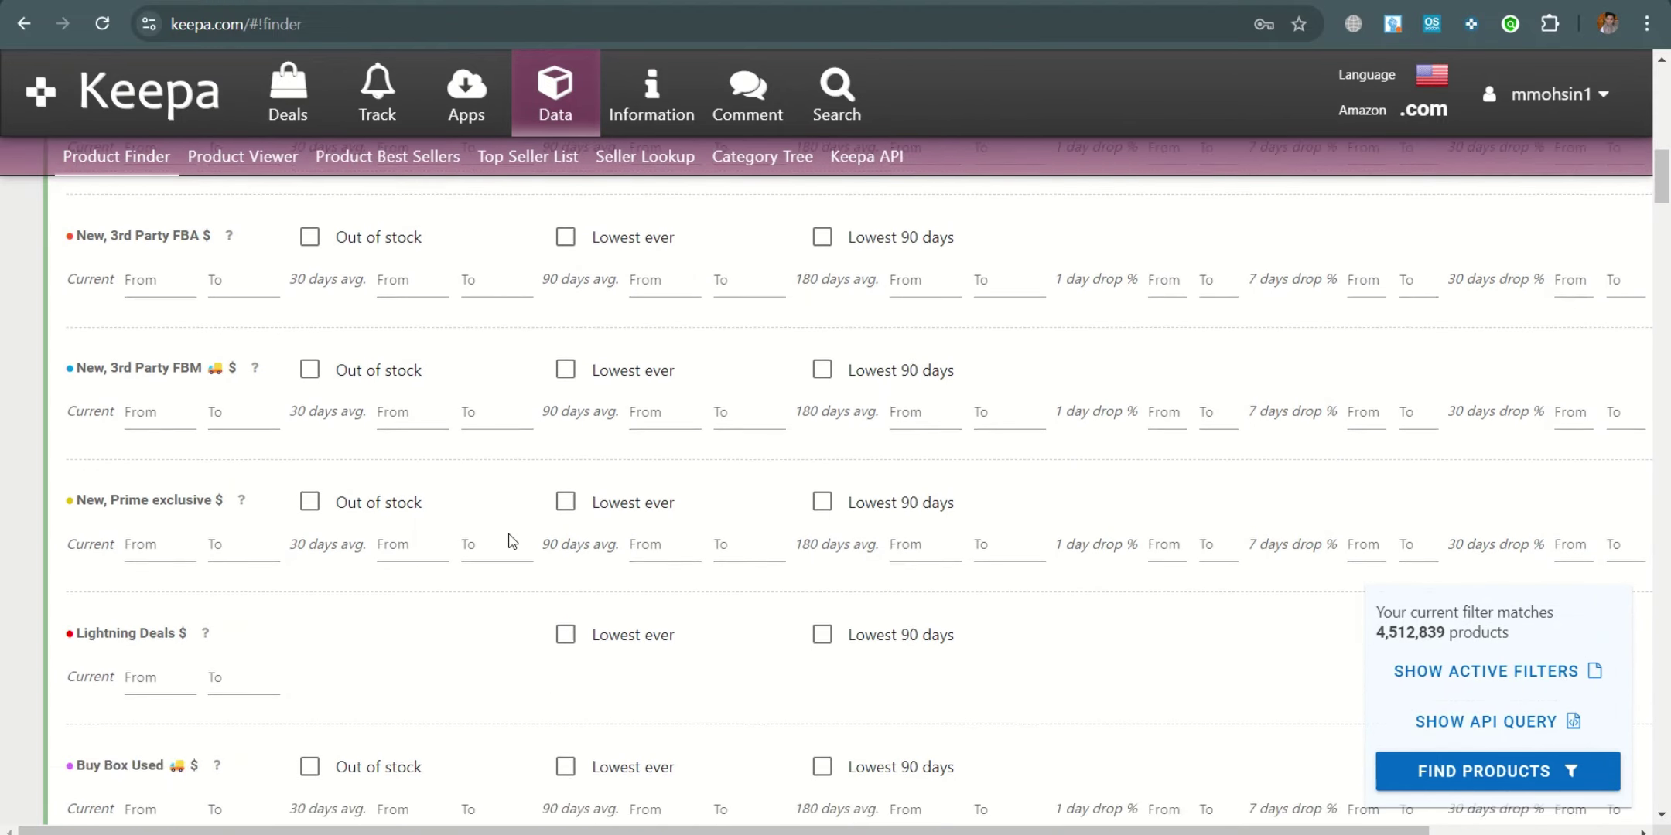
scroll(511, 540, down, 15)
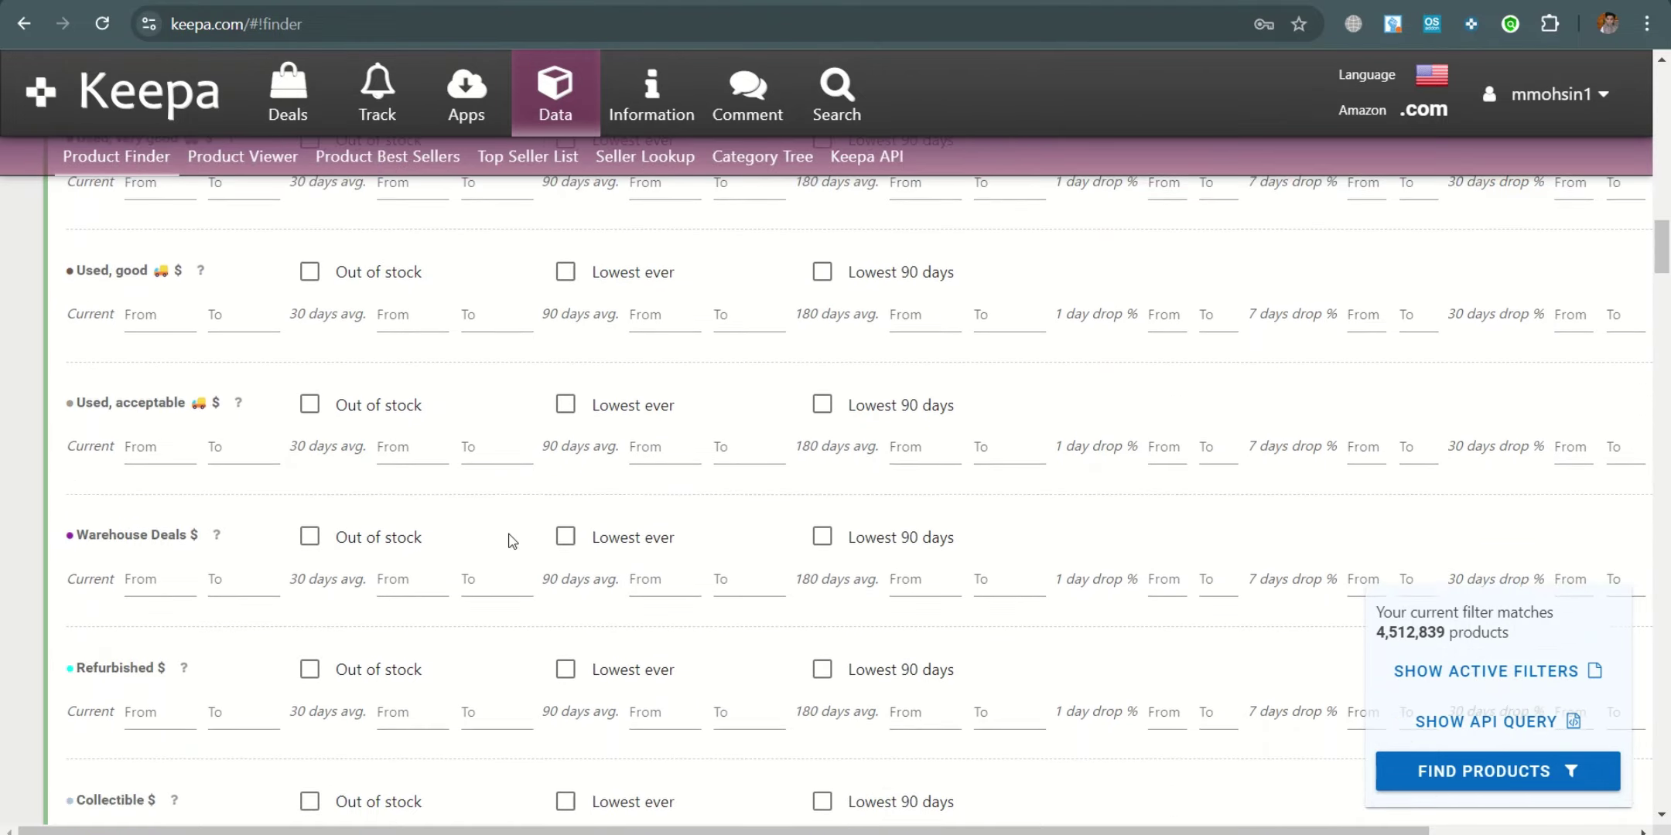
scroll(511, 540, down, 3)
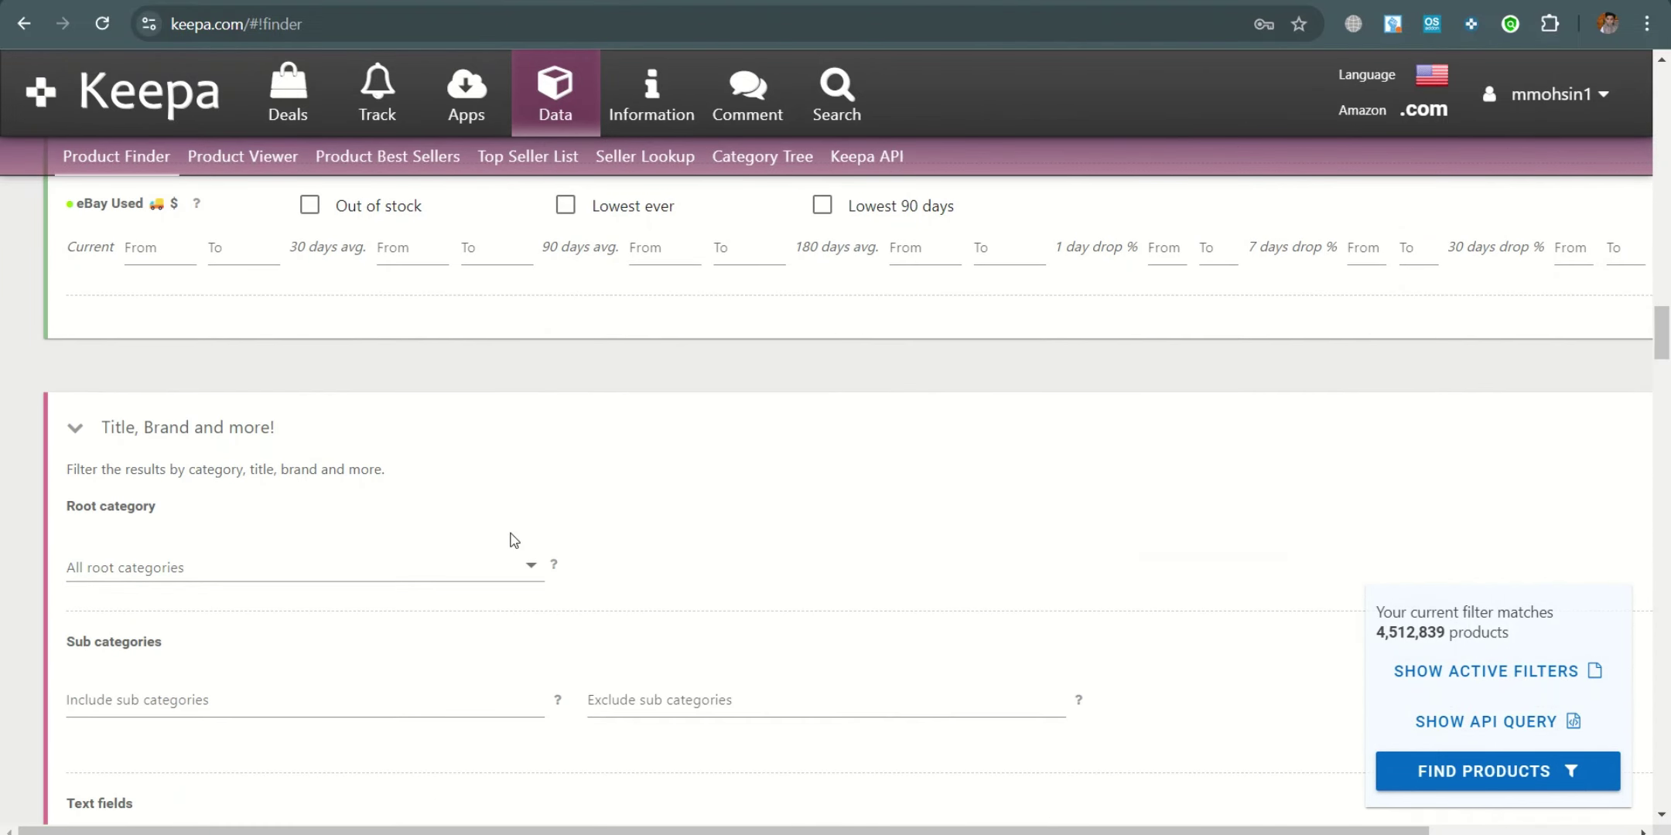
click(177, 582)
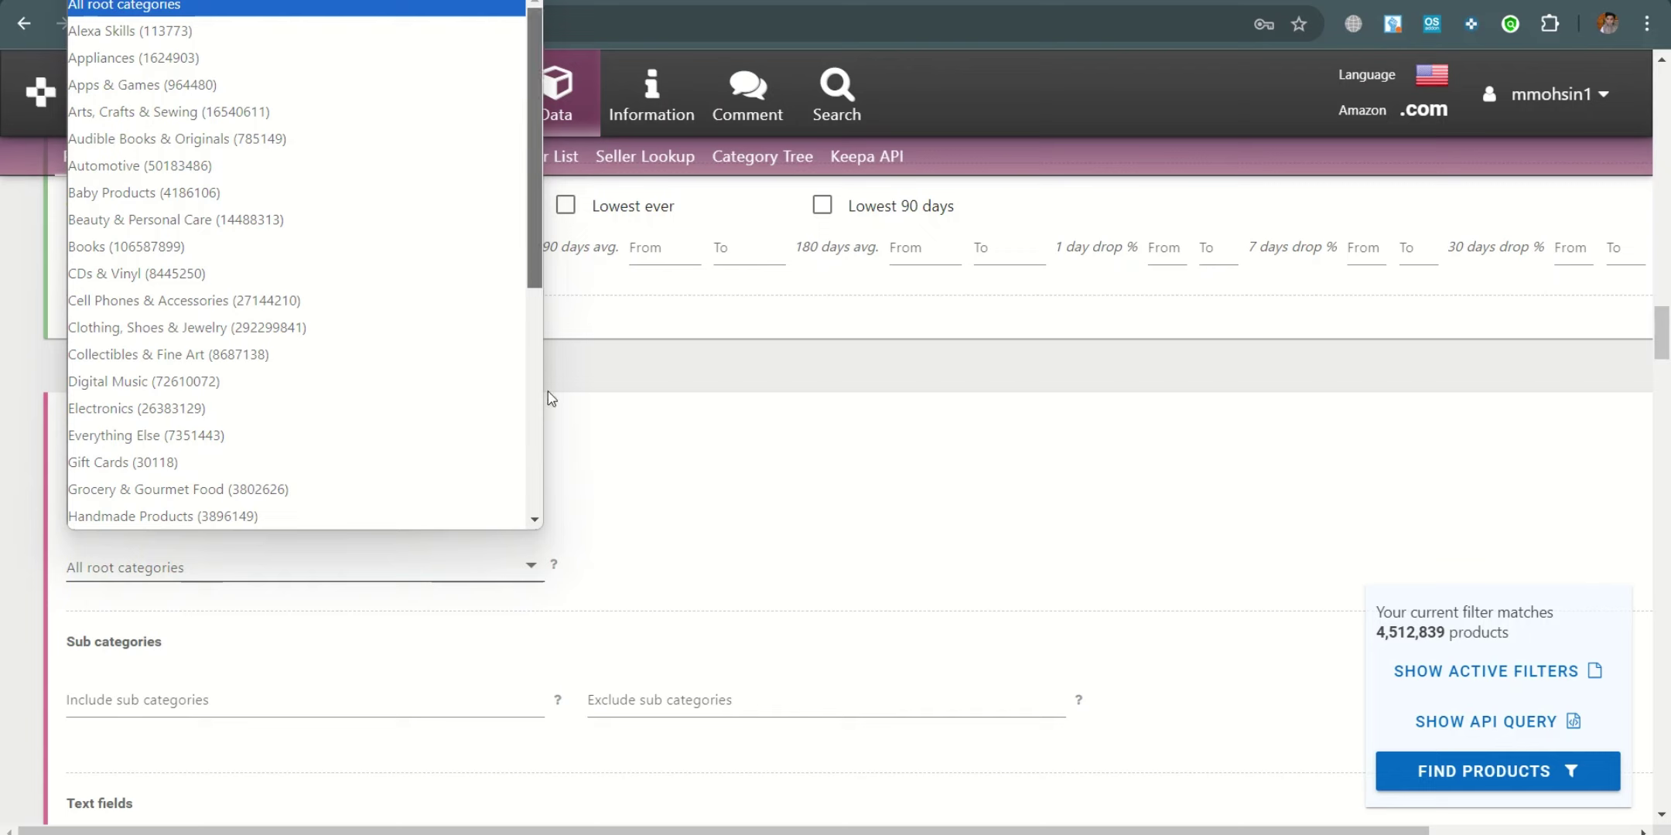
click(537, 520)
click(537, 519)
click(537, 519)
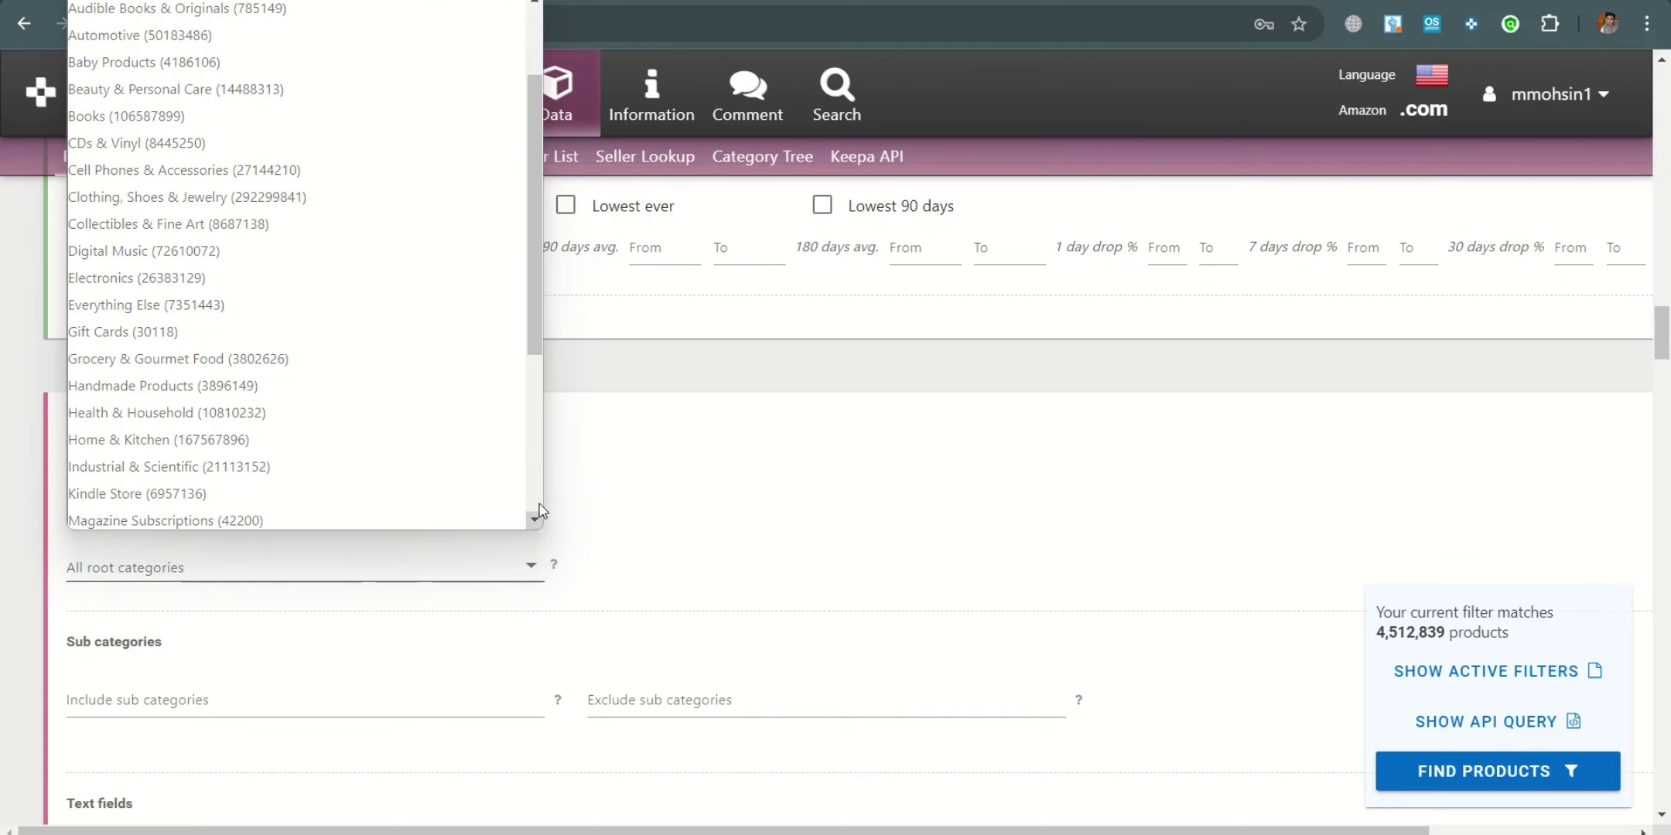
drag(532, 244, 534, 507)
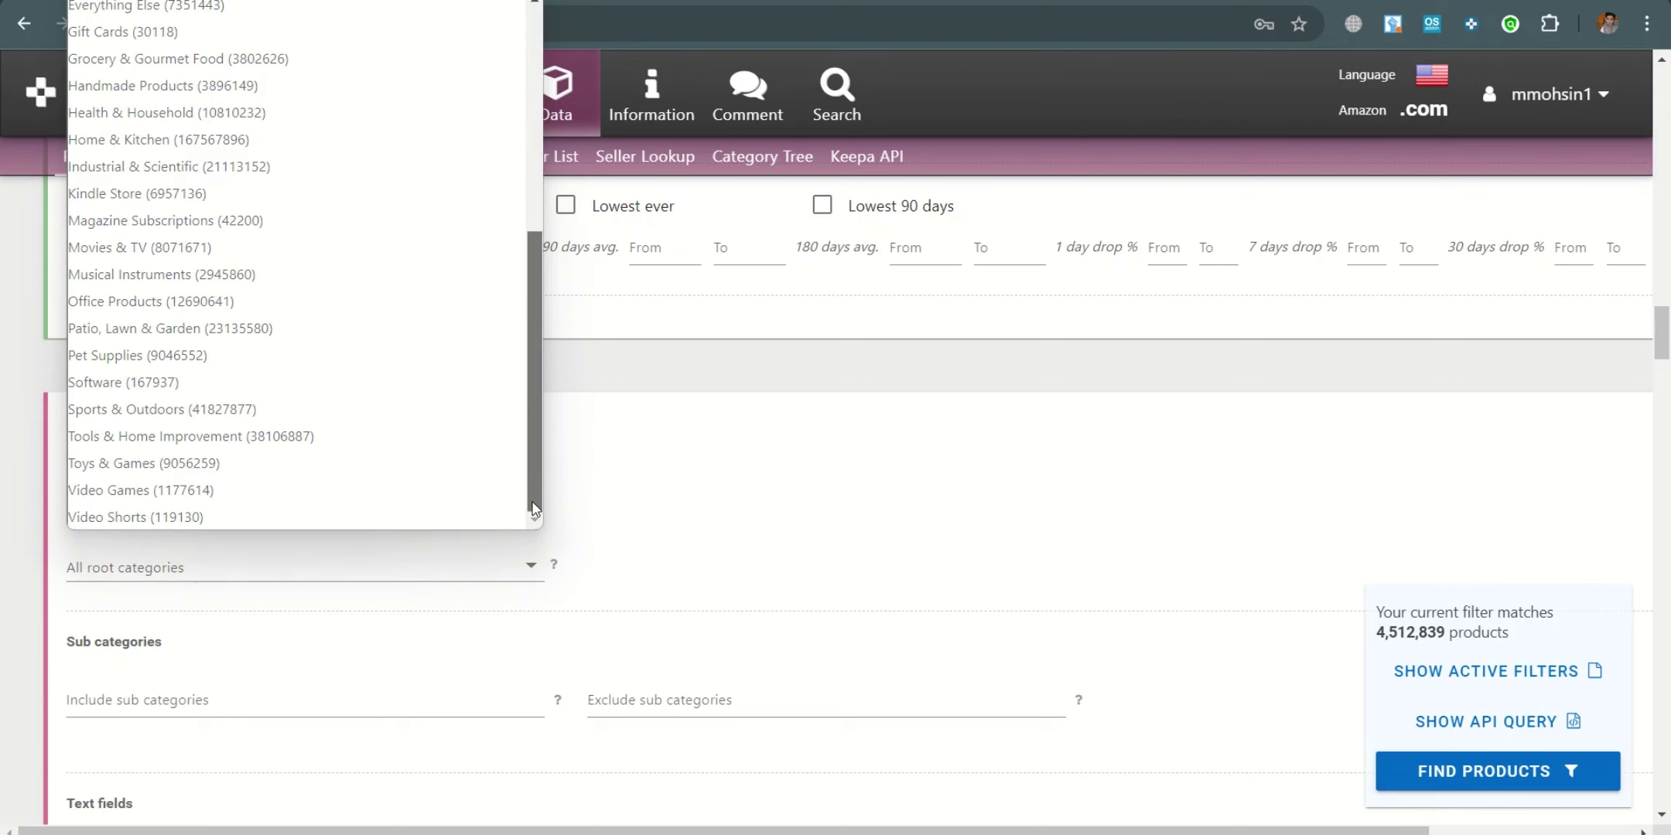
click(81, 466)
Set the minimum for the current New Offer Count to 4.
scroll(652, 635, down, 7)
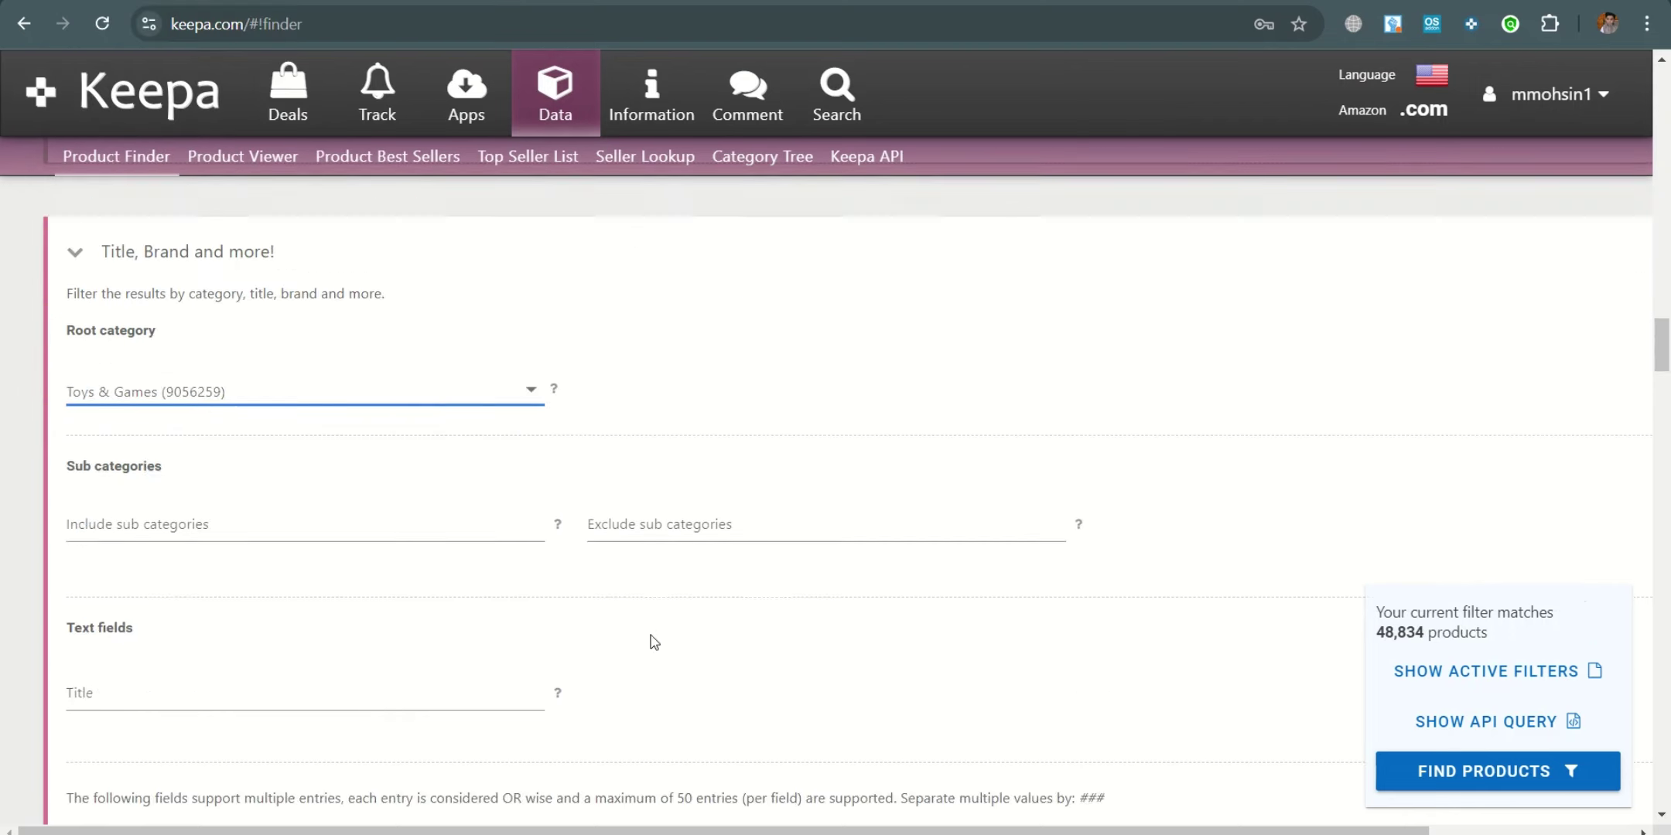
scroll(652, 641, down, 10)
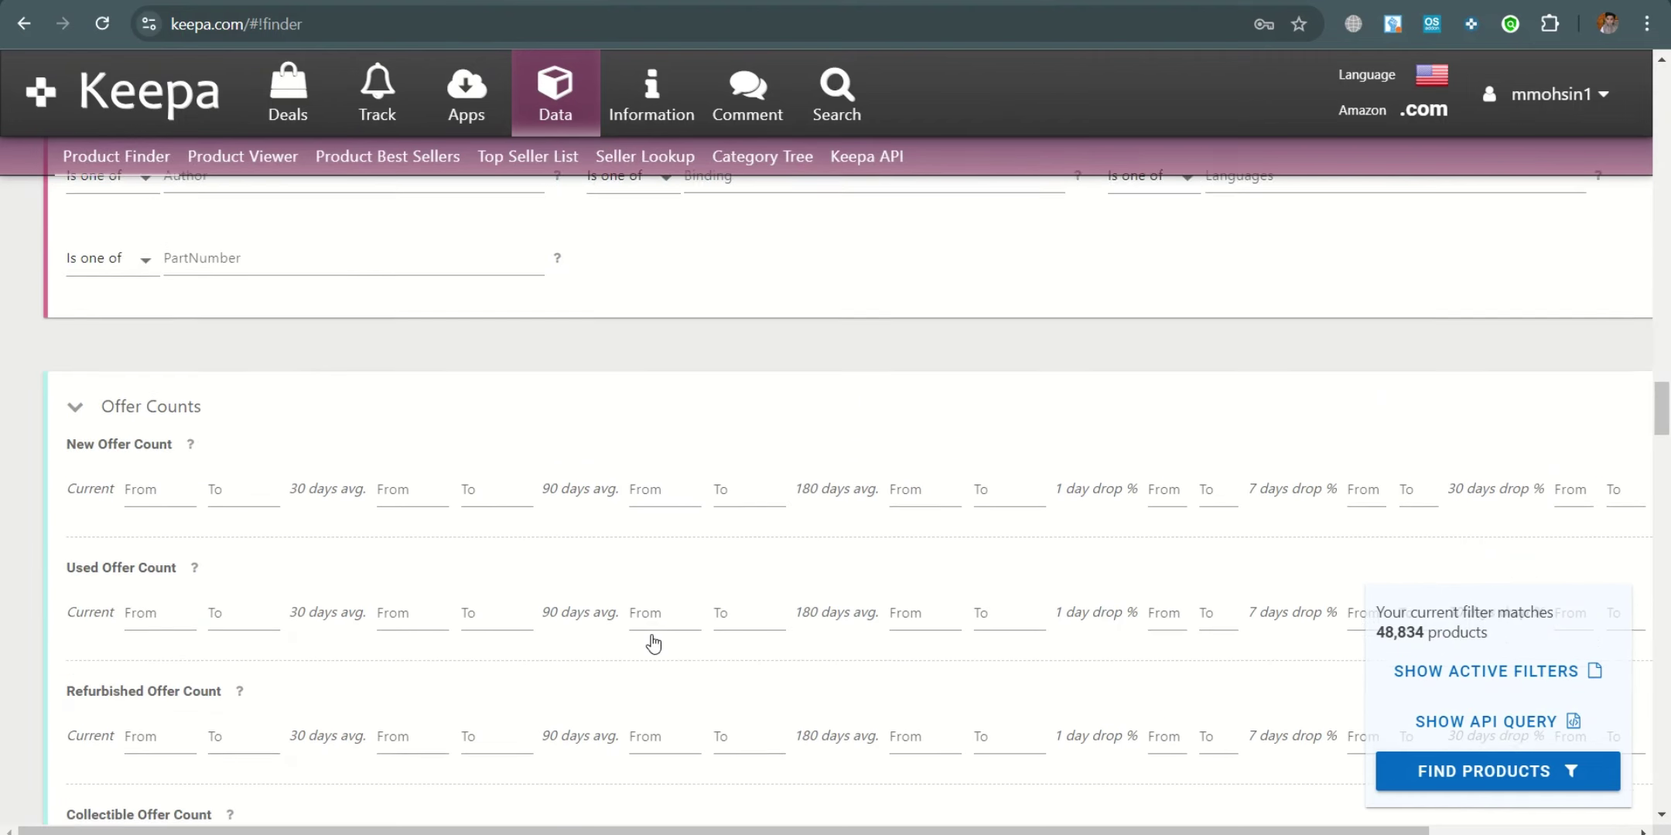
scroll(623, 645, up, 3)
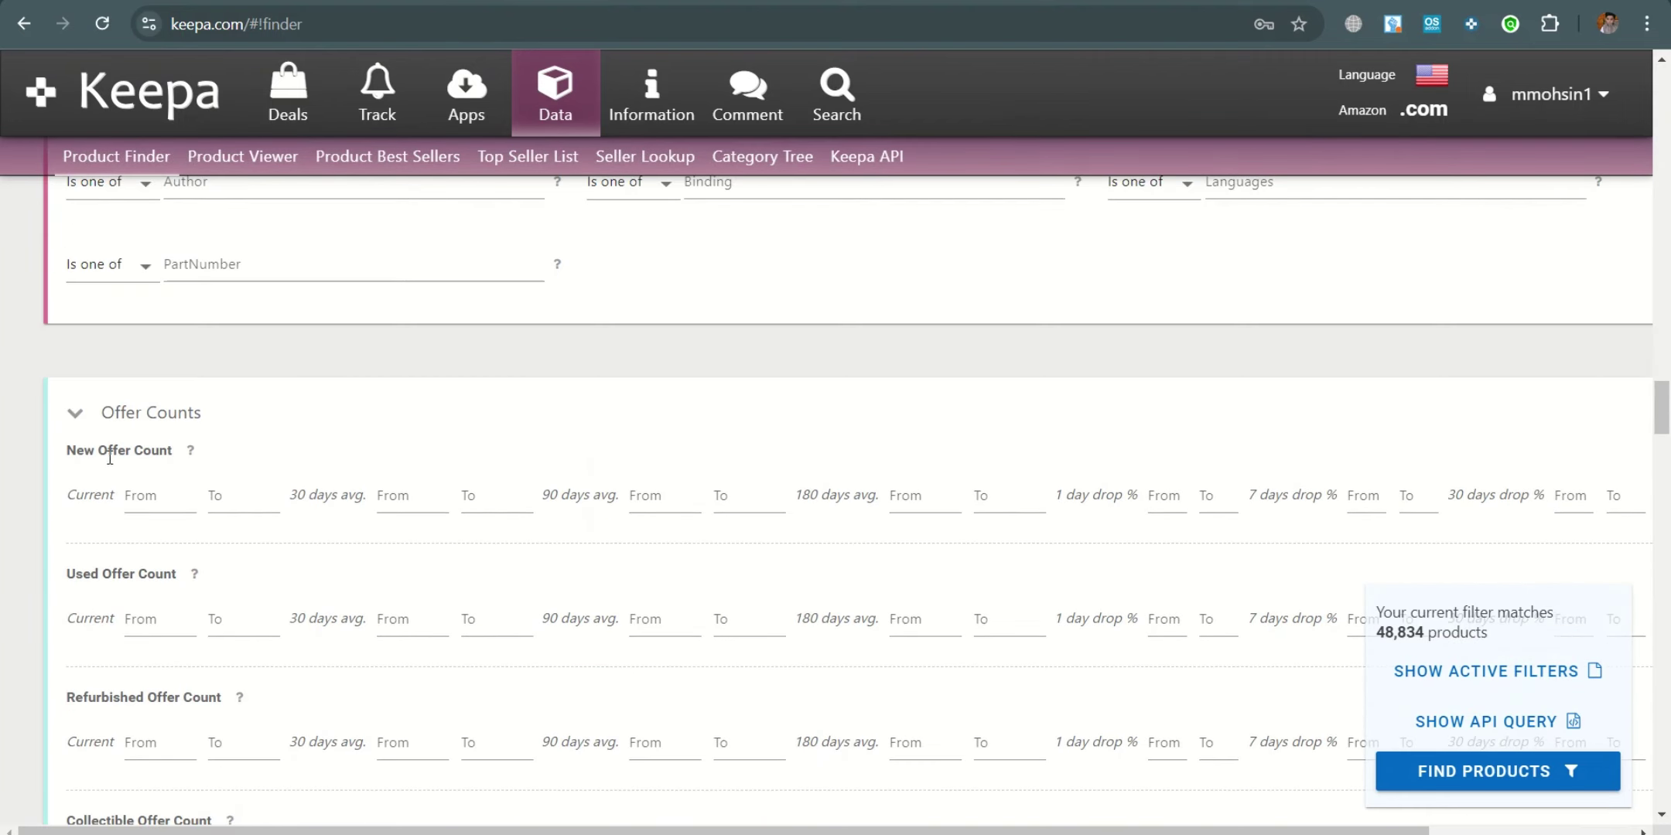
click(160, 506)
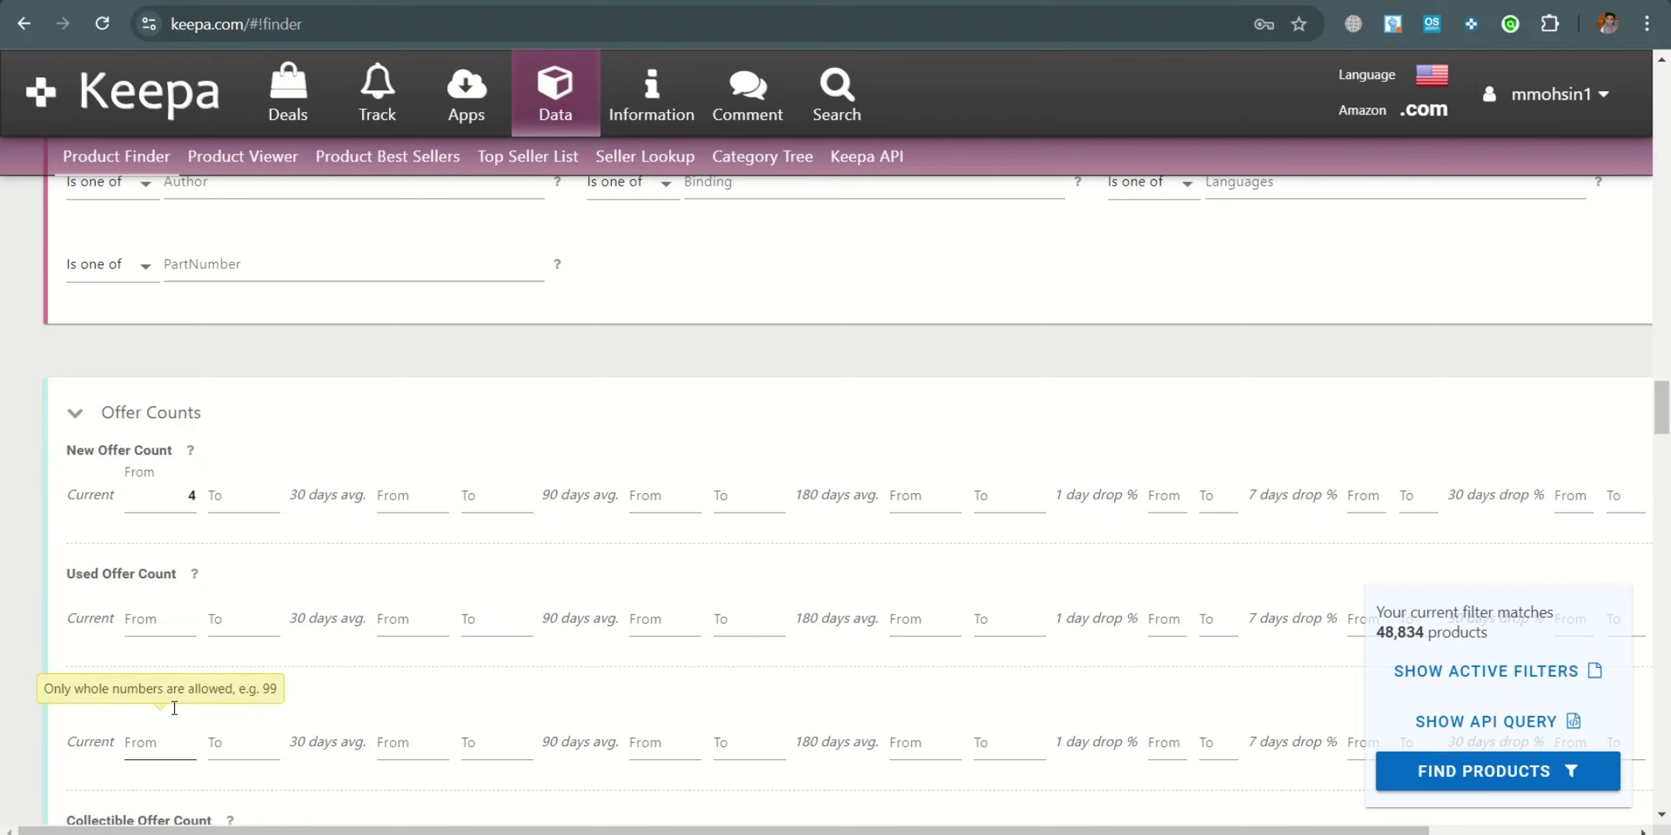
Restrict the Buy Box Seller filter to 3rd Party sellers.
scroll(176, 710, down, 4)
scroll(178, 715, down, 4)
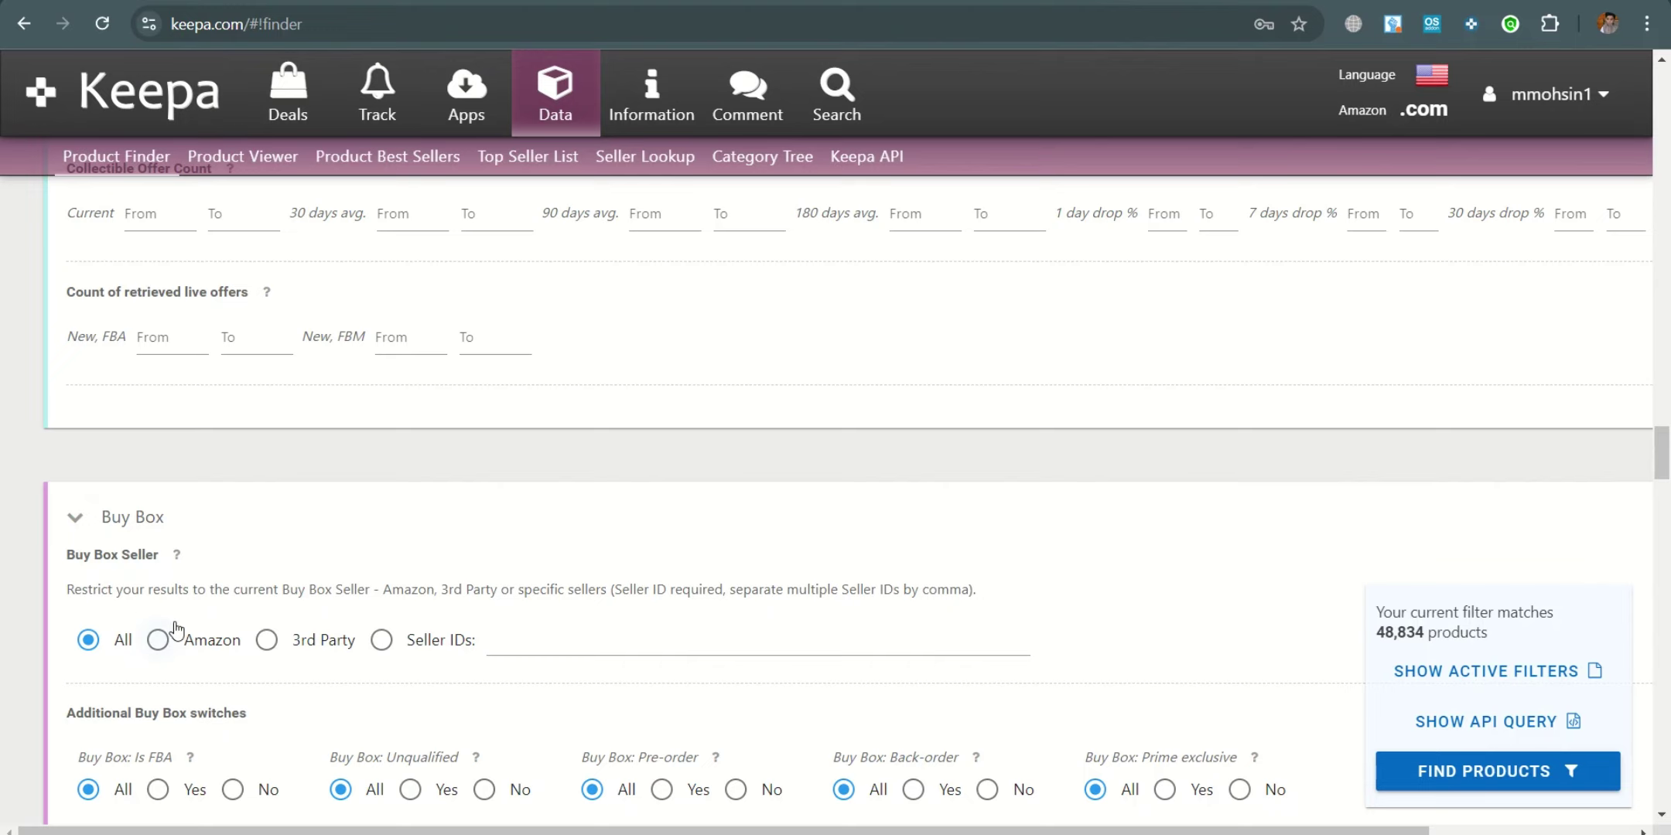
click(271, 644)
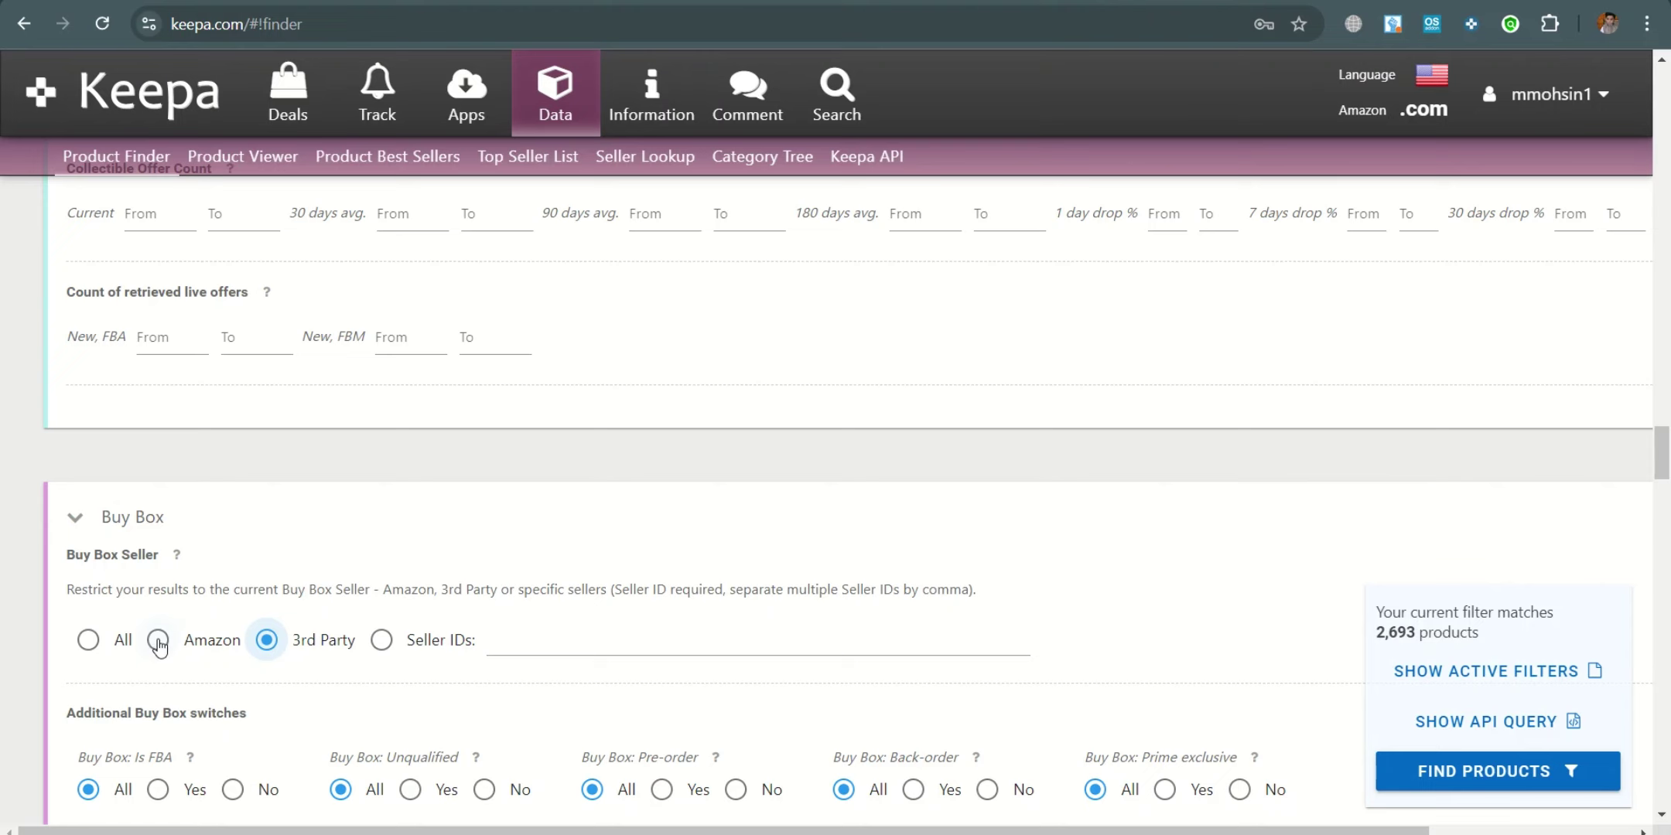
scroll(298, 642, down, 3)
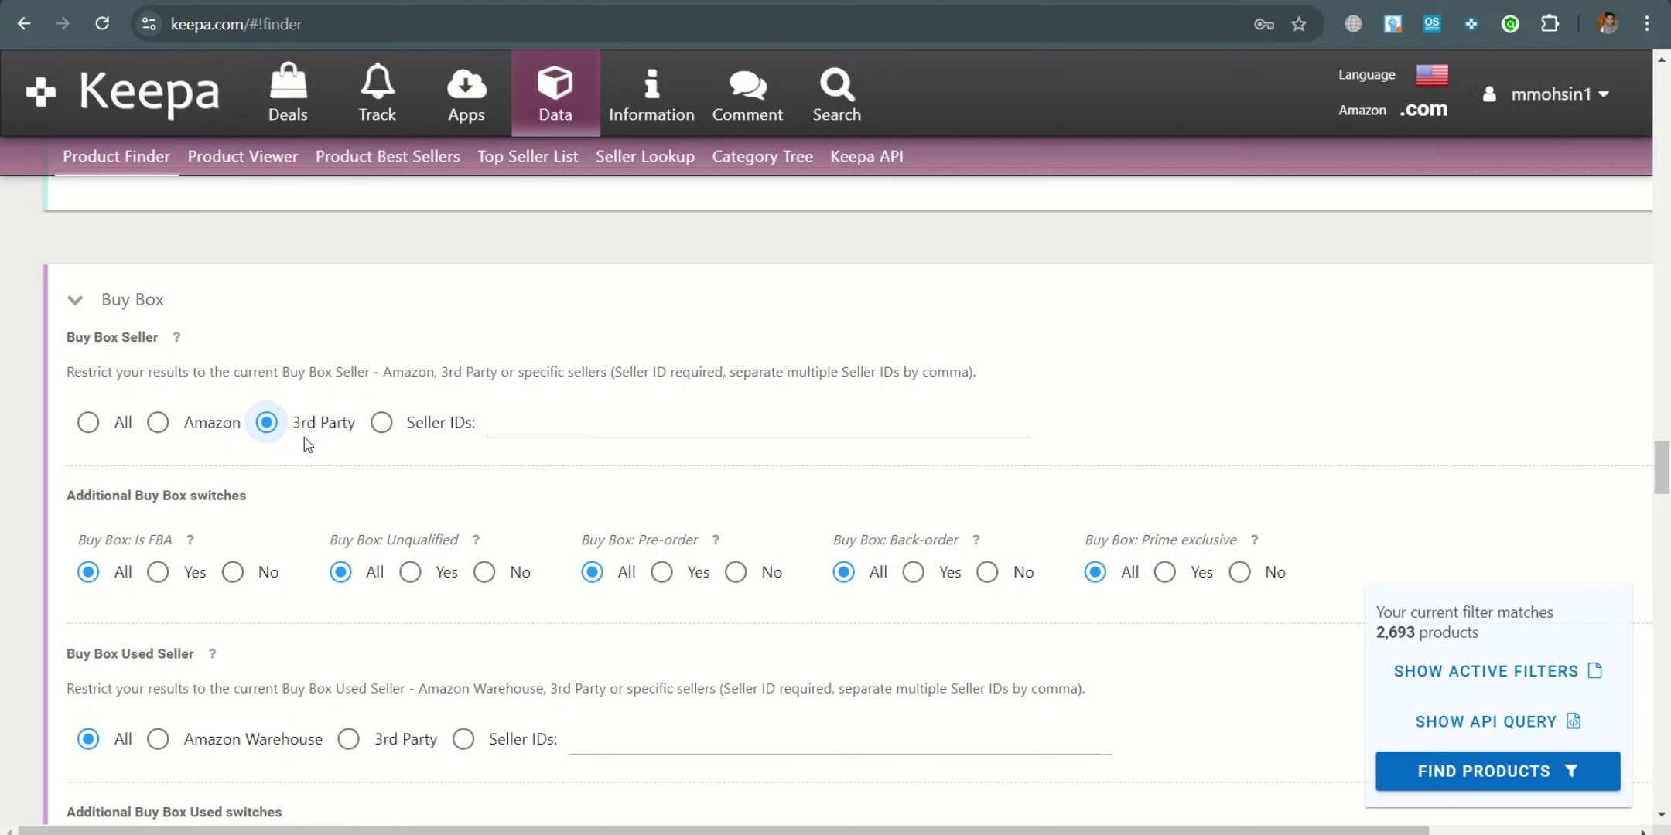
Exclude digital products and eBooks from the product type filter, and restrict Variations to No Variations.
scroll(309, 446, down, 1)
scroll(309, 446, down, 10)
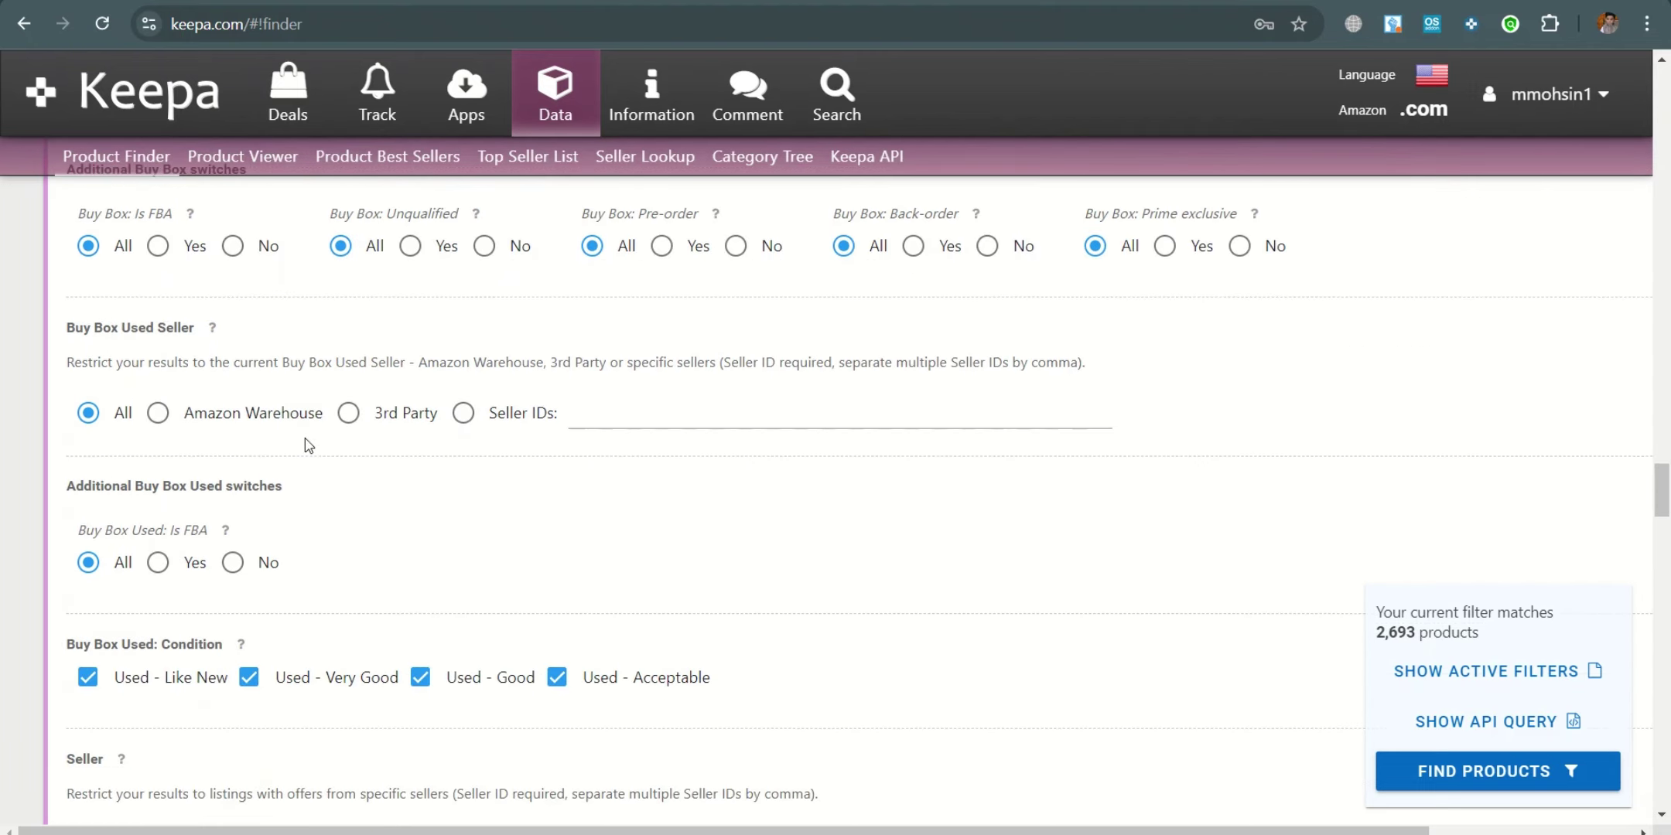
scroll(309, 445, down, 4)
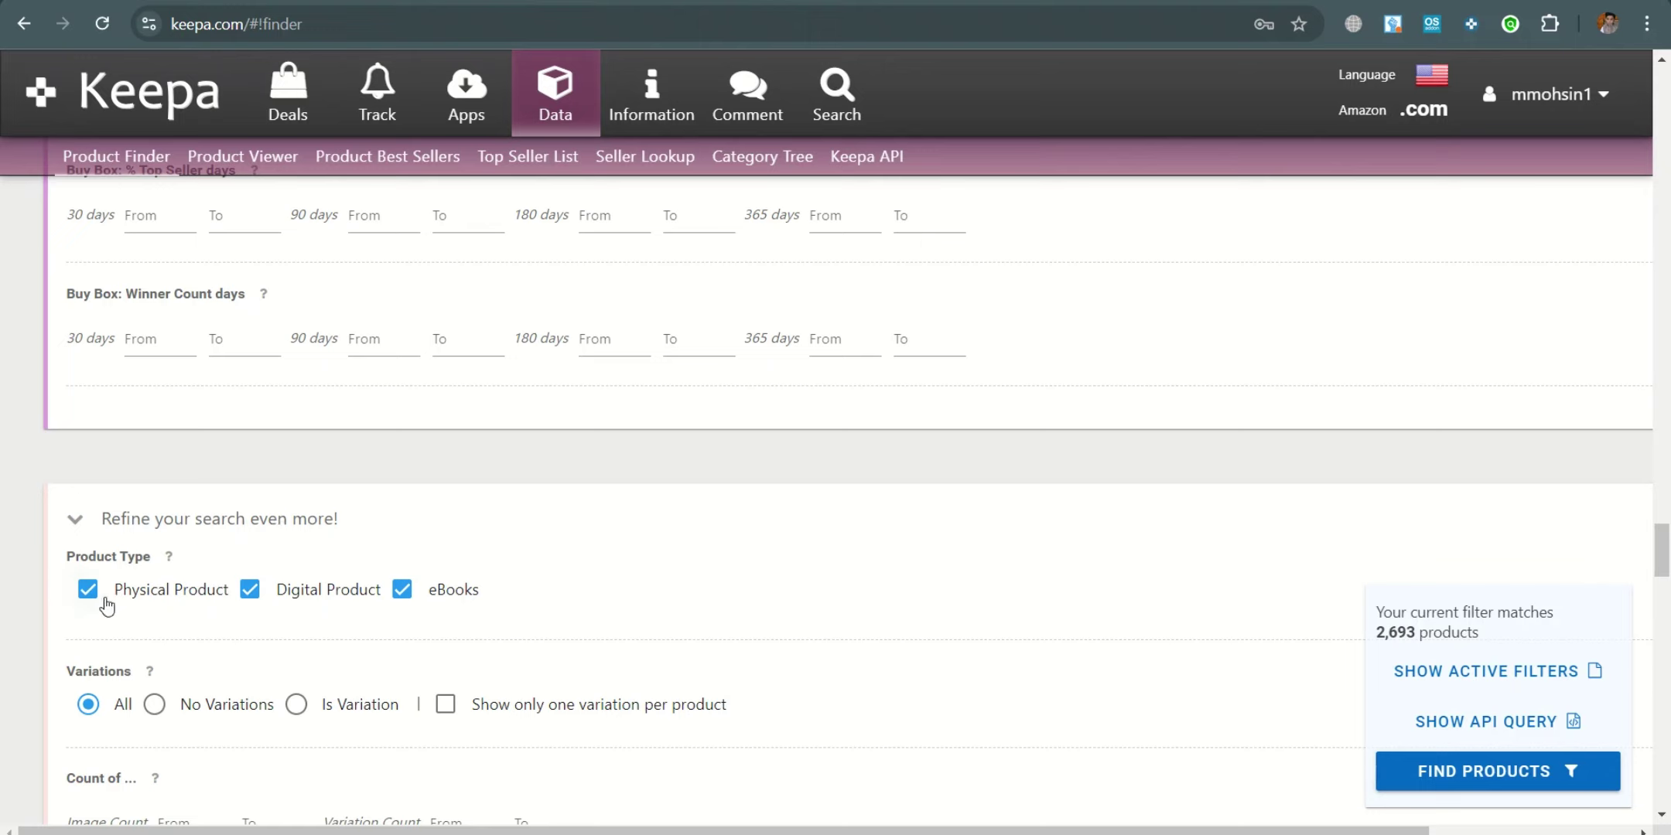
click(267, 589)
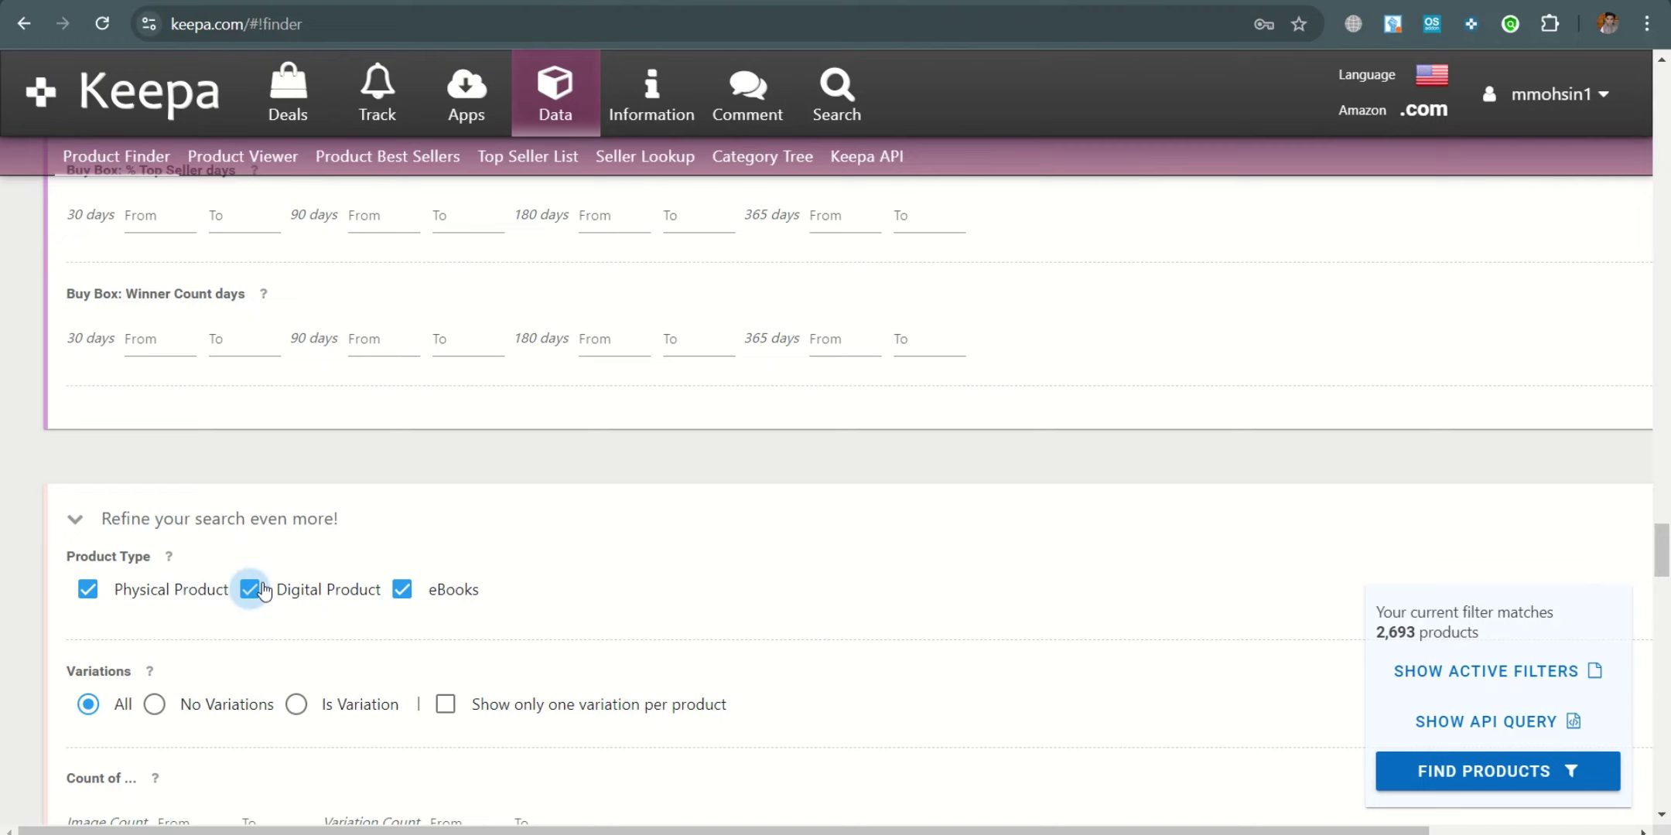
click(414, 596)
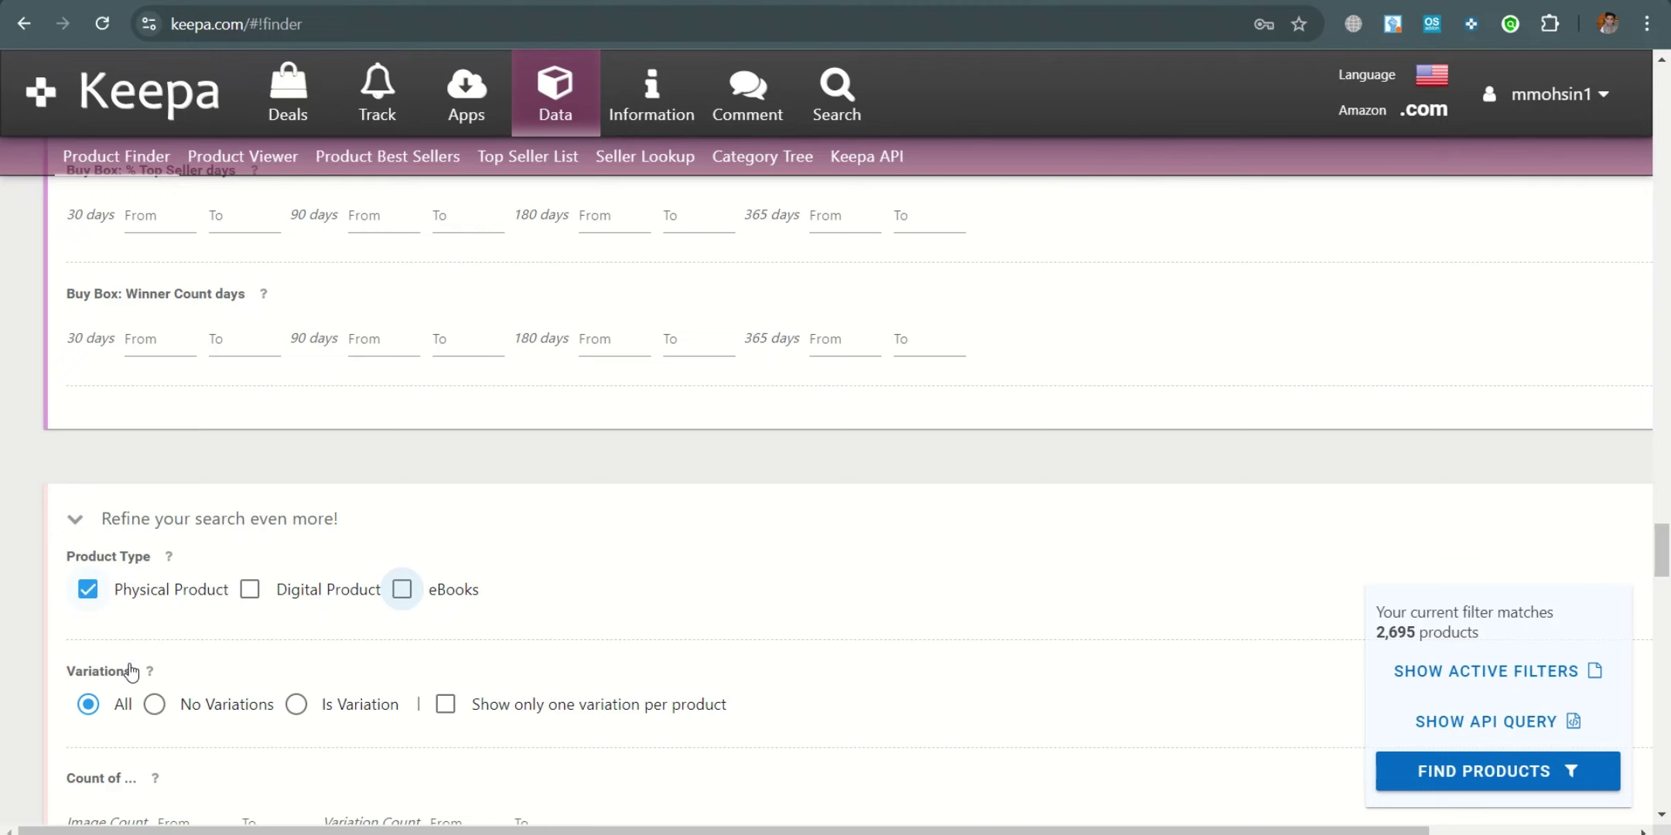
scroll(84, 677, down, 3)
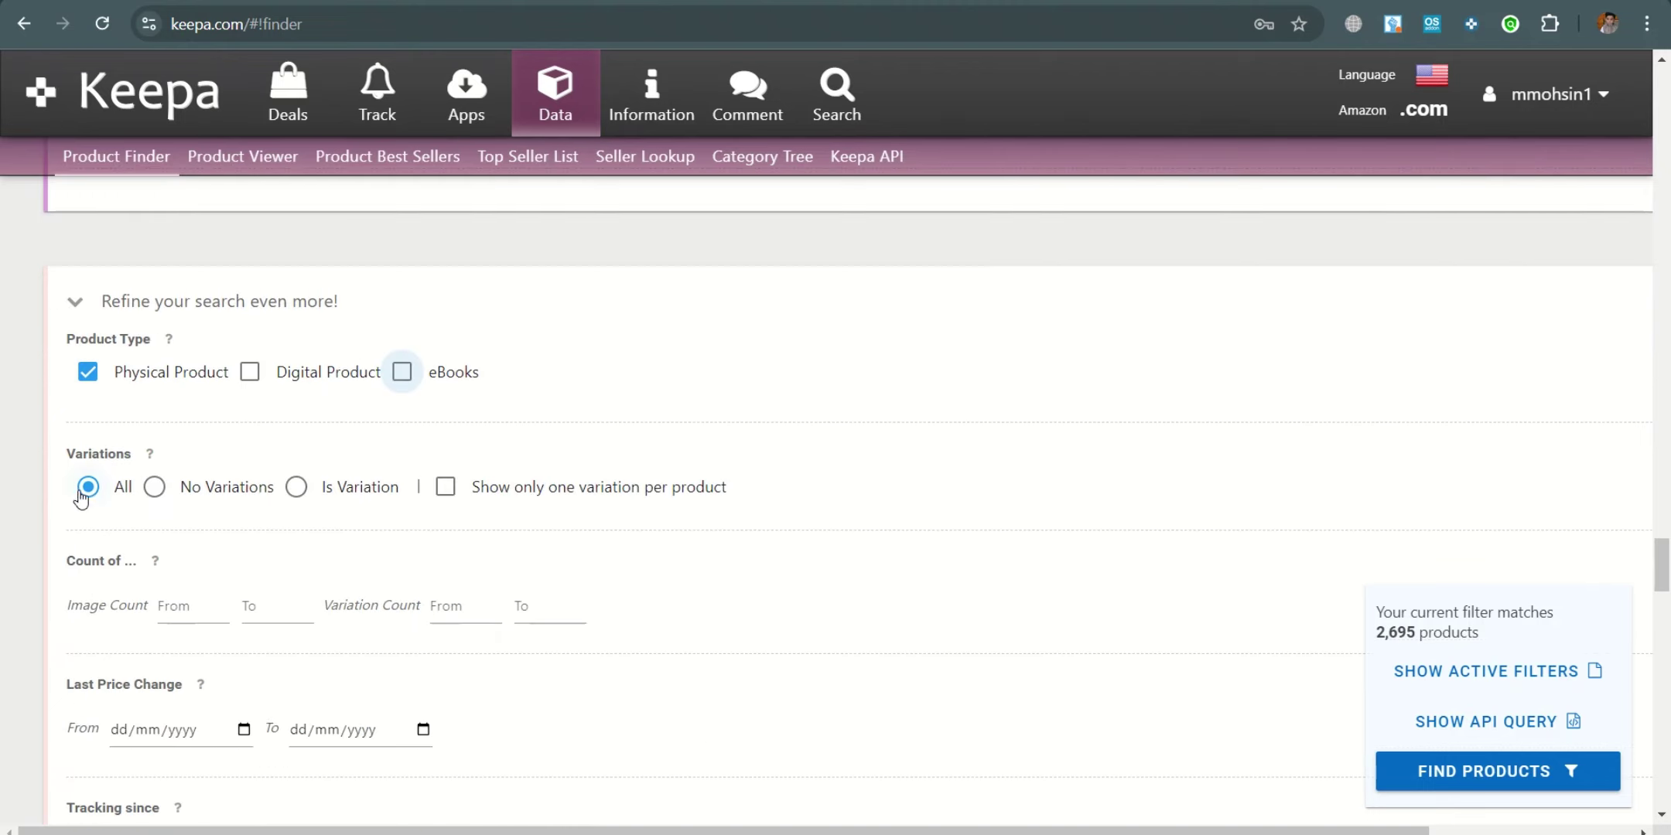
click(153, 493)
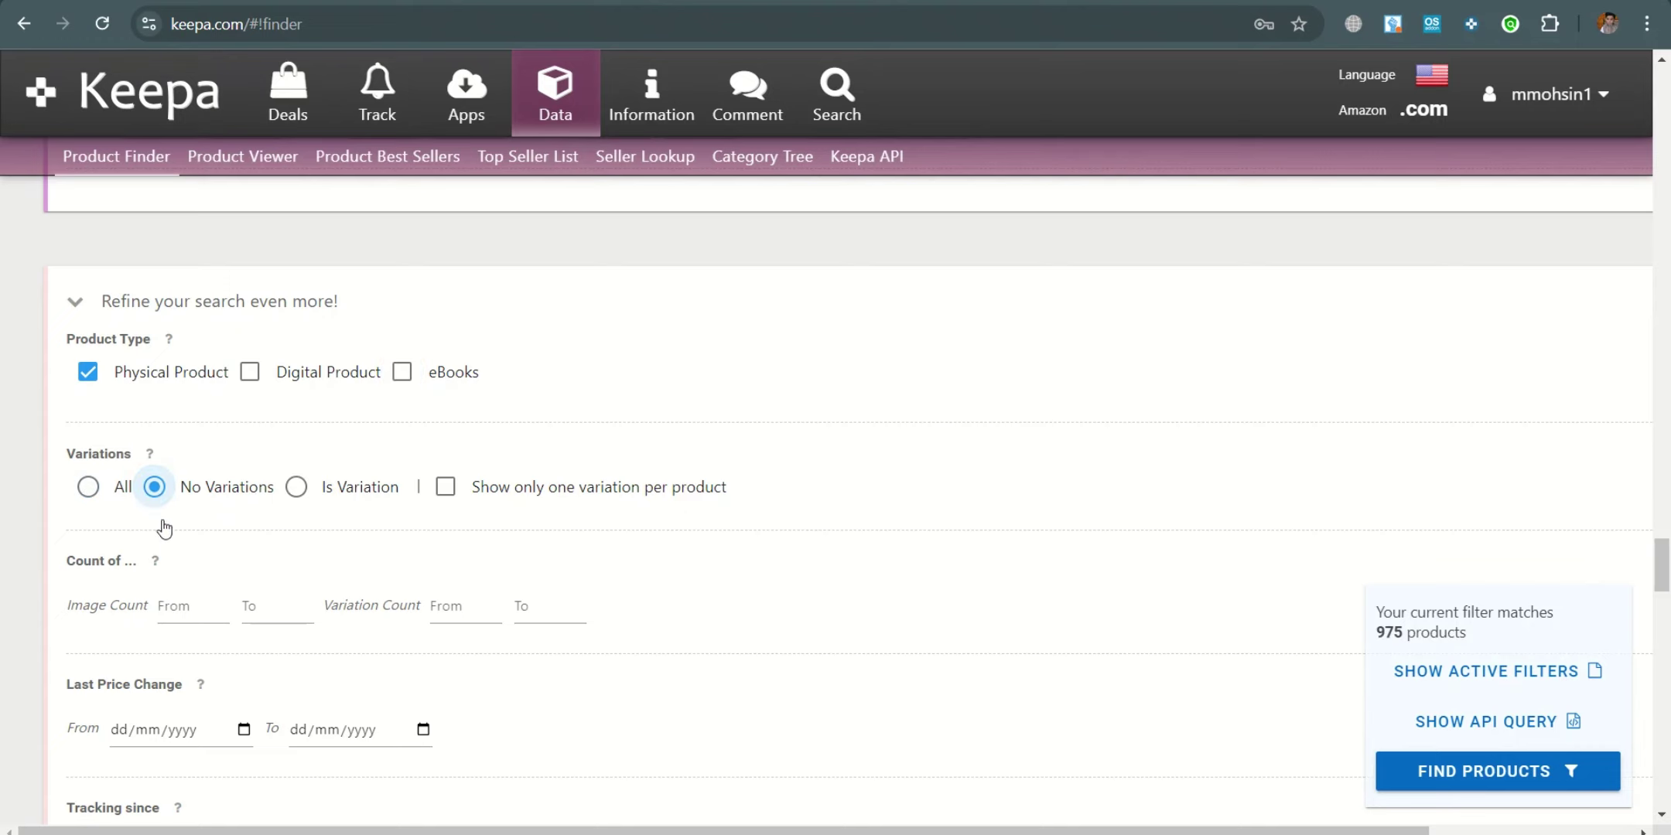
Set the minimum for products bought in the past month to 250.
scroll(176, 575, down, 3)
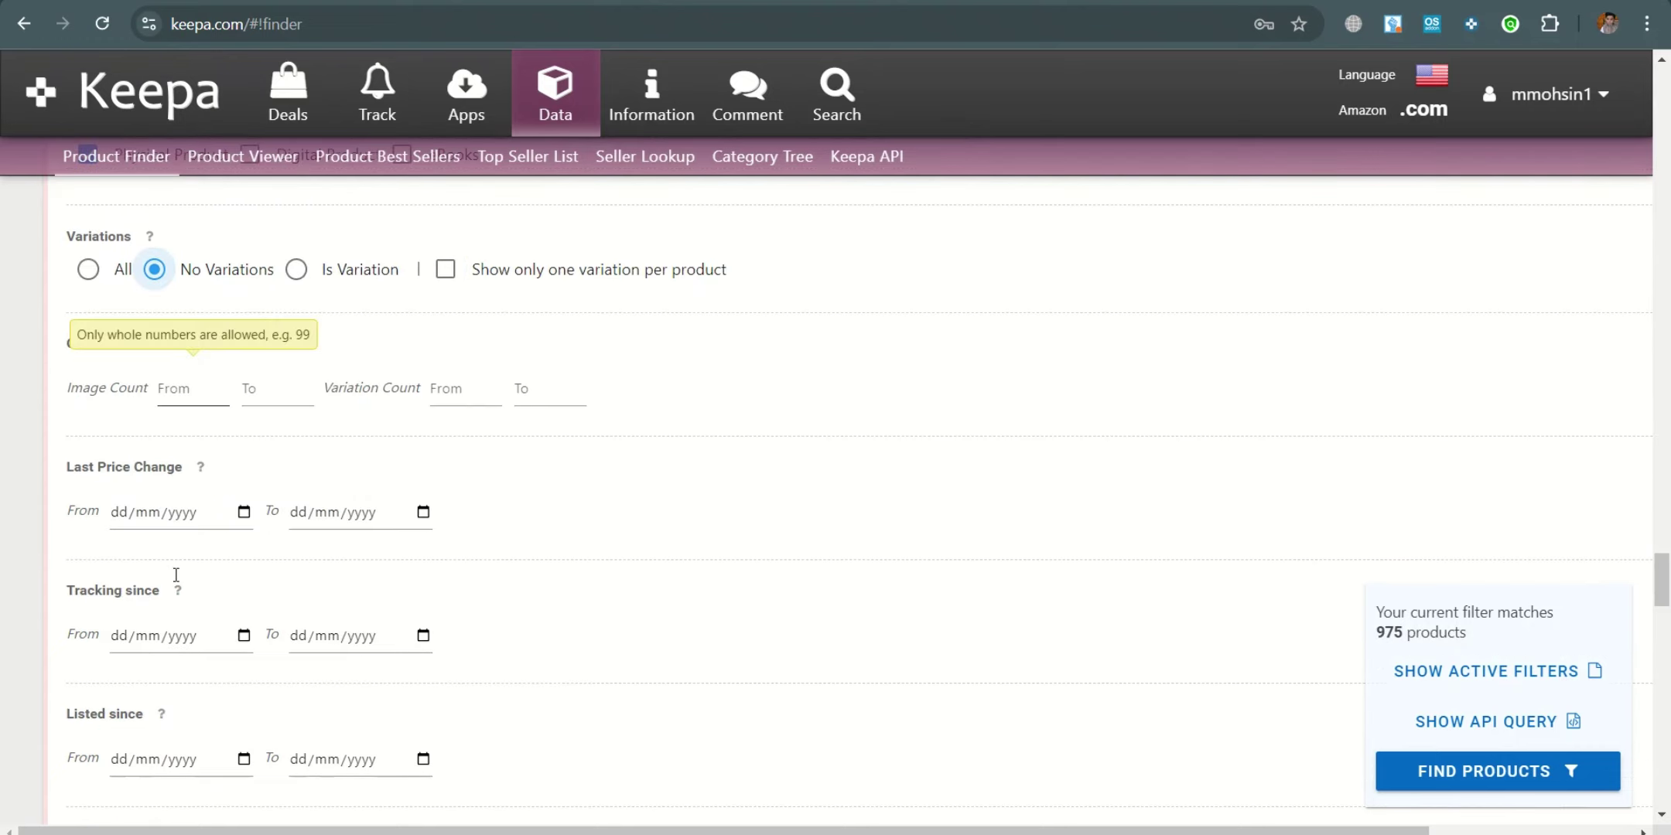
scroll(177, 574, down, 10)
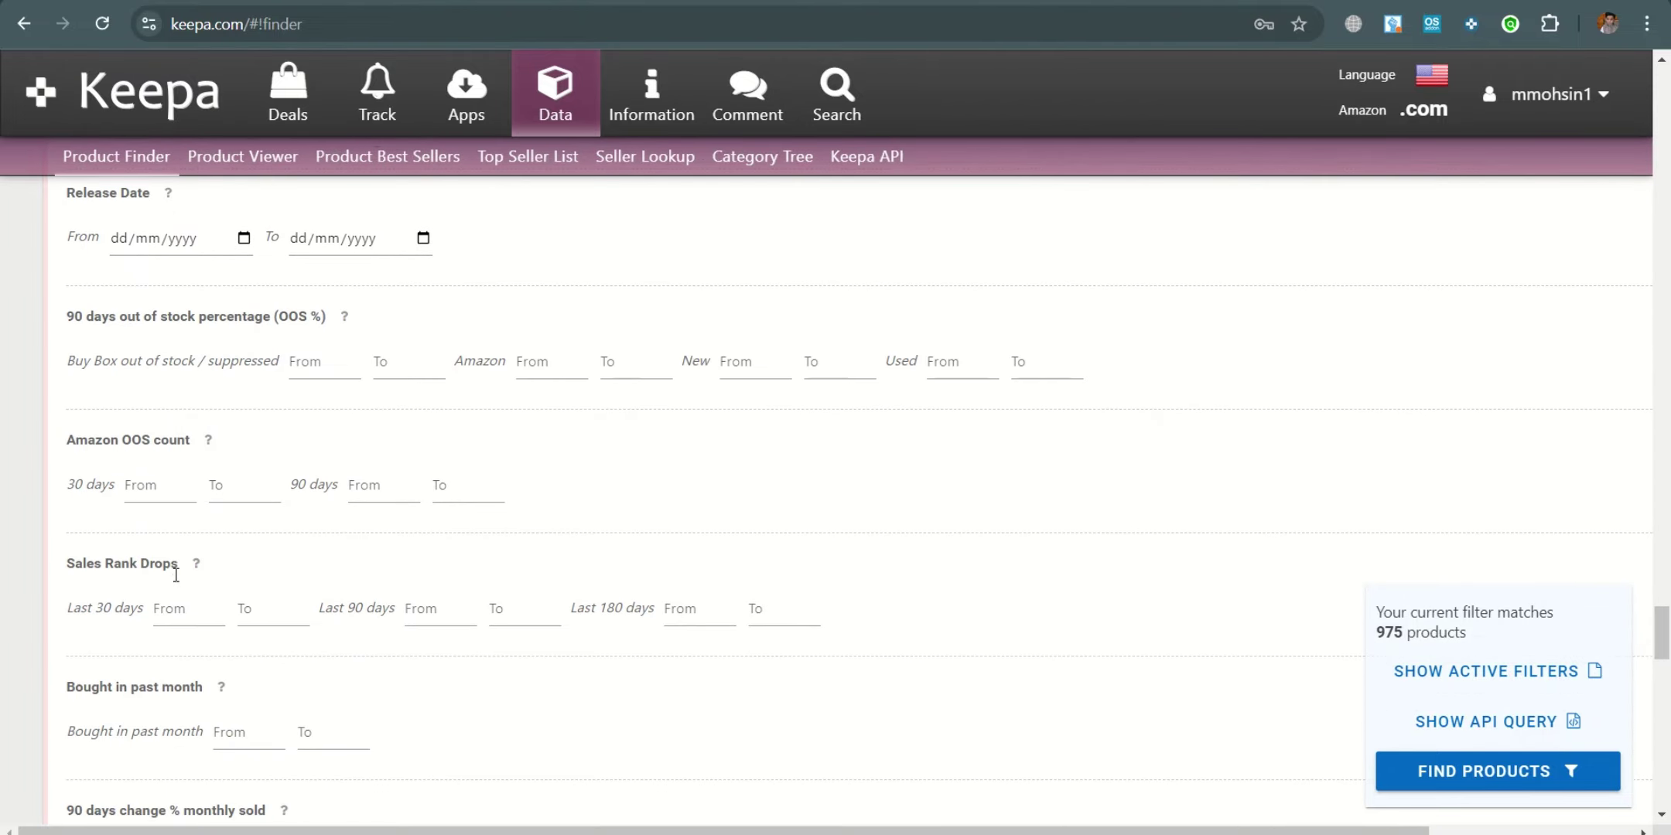
scroll(176, 575, down, 3)
click(228, 523)
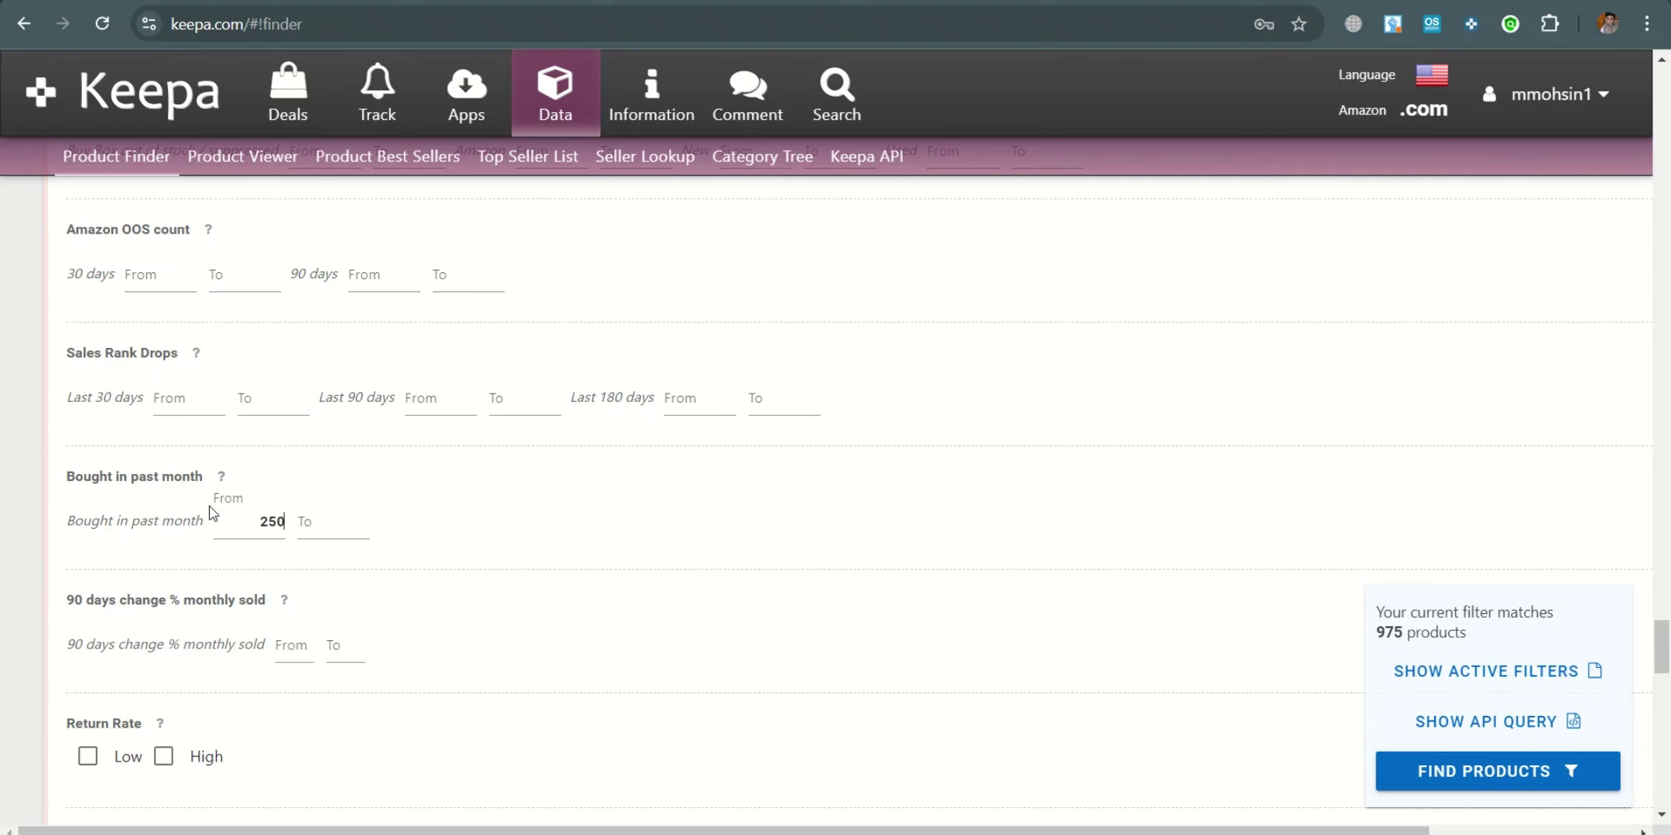
Set the minimum rating to 4 and the minimum current review count to 70.
scroll(211, 513, down, 4)
click(135, 559)
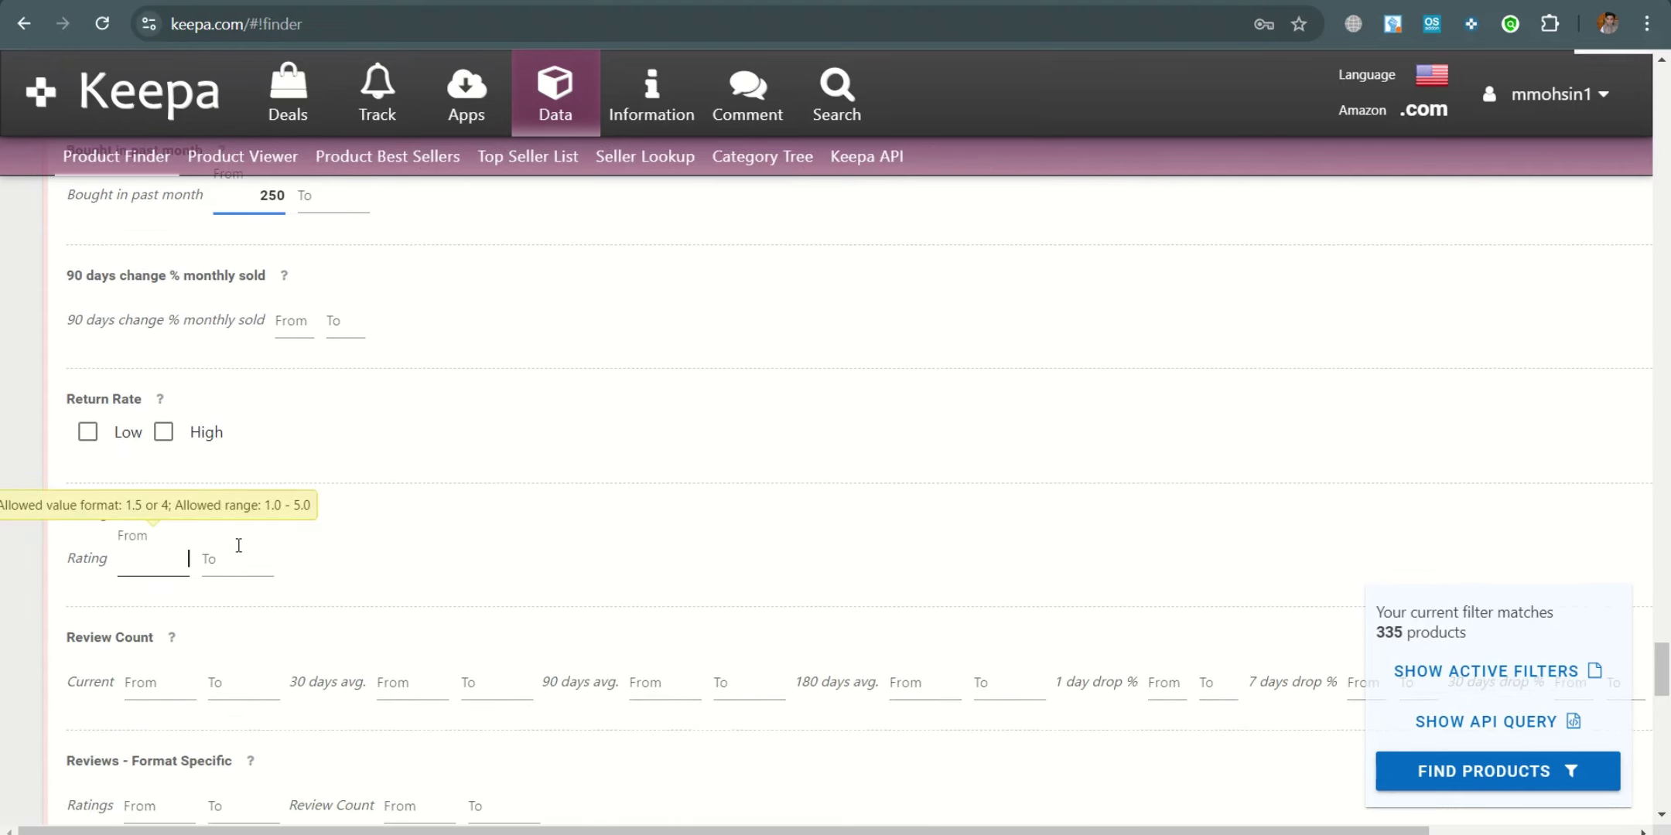
text(4)
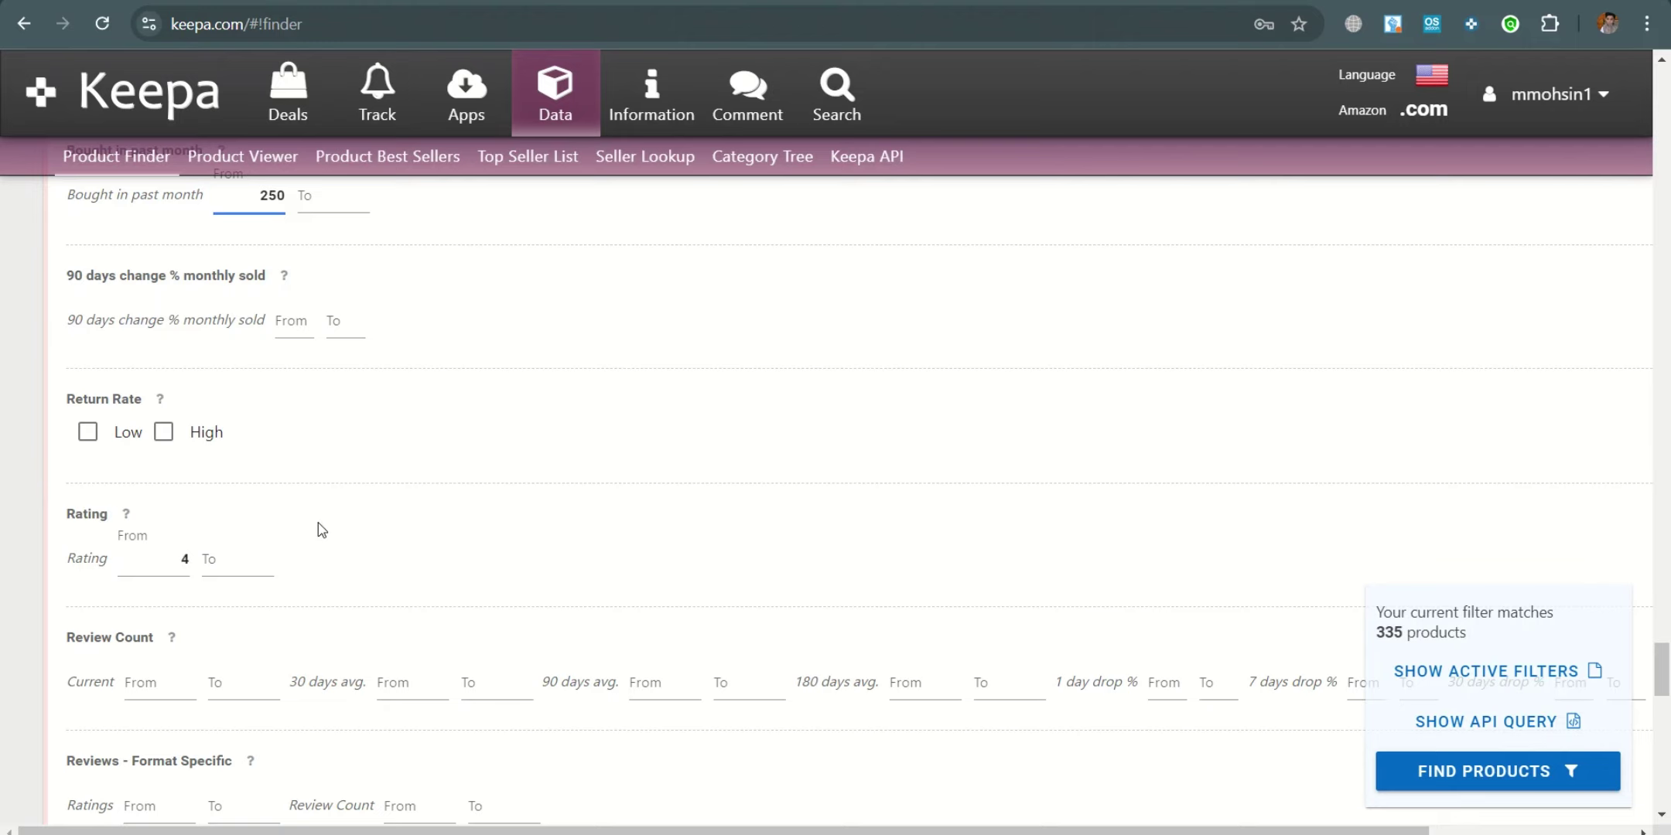
click(149, 690)
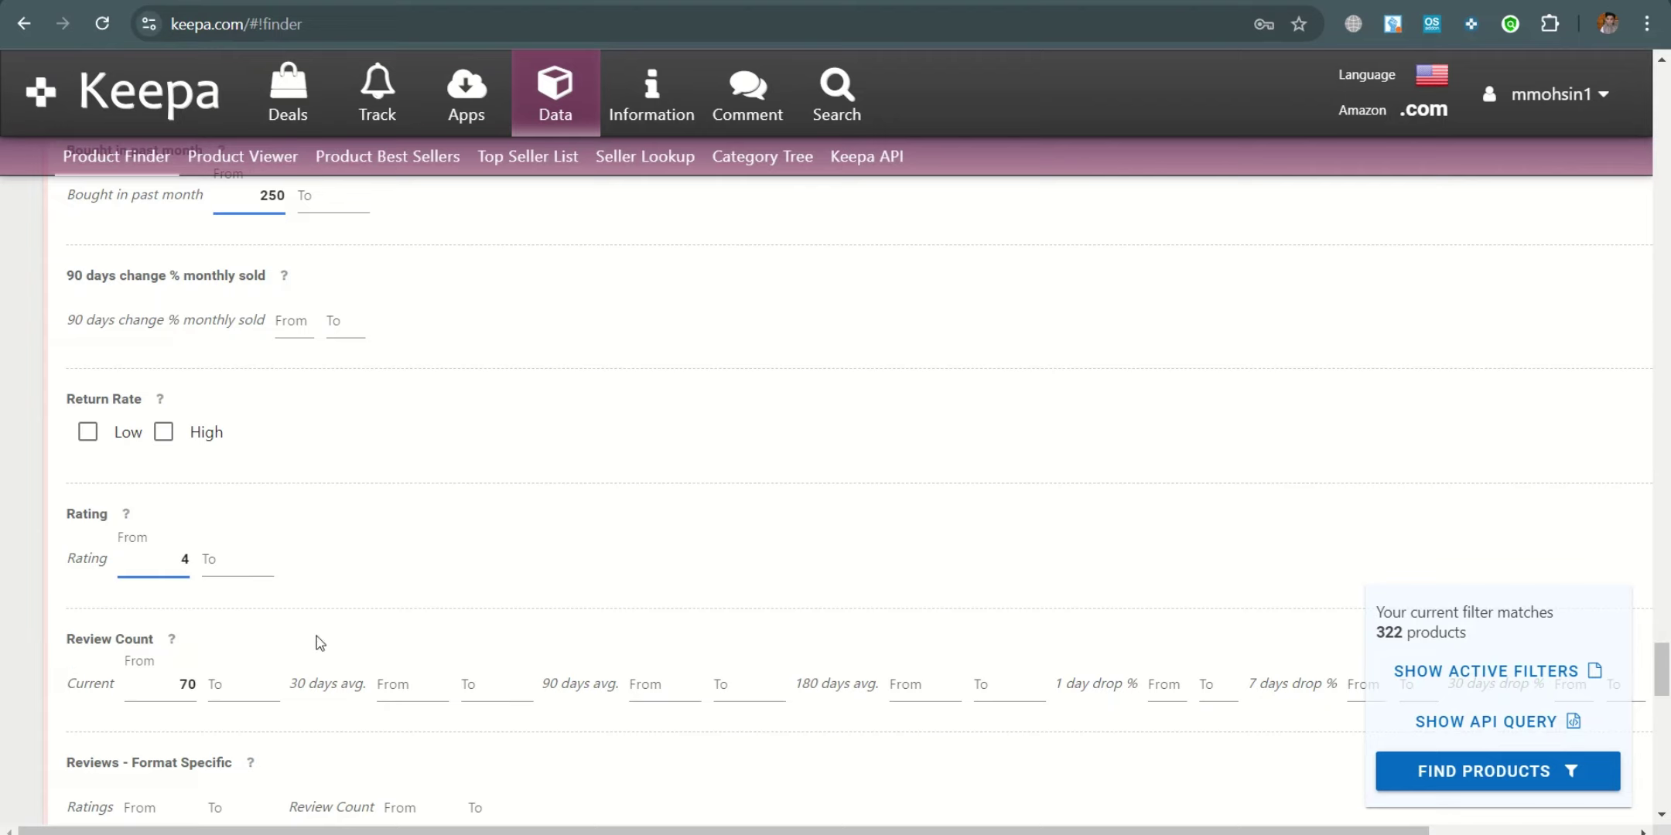
Exclude in-stock and shippable offers and pre-order offers from the Availability of the Amazon offer filter.
scroll(313, 642, down, 5)
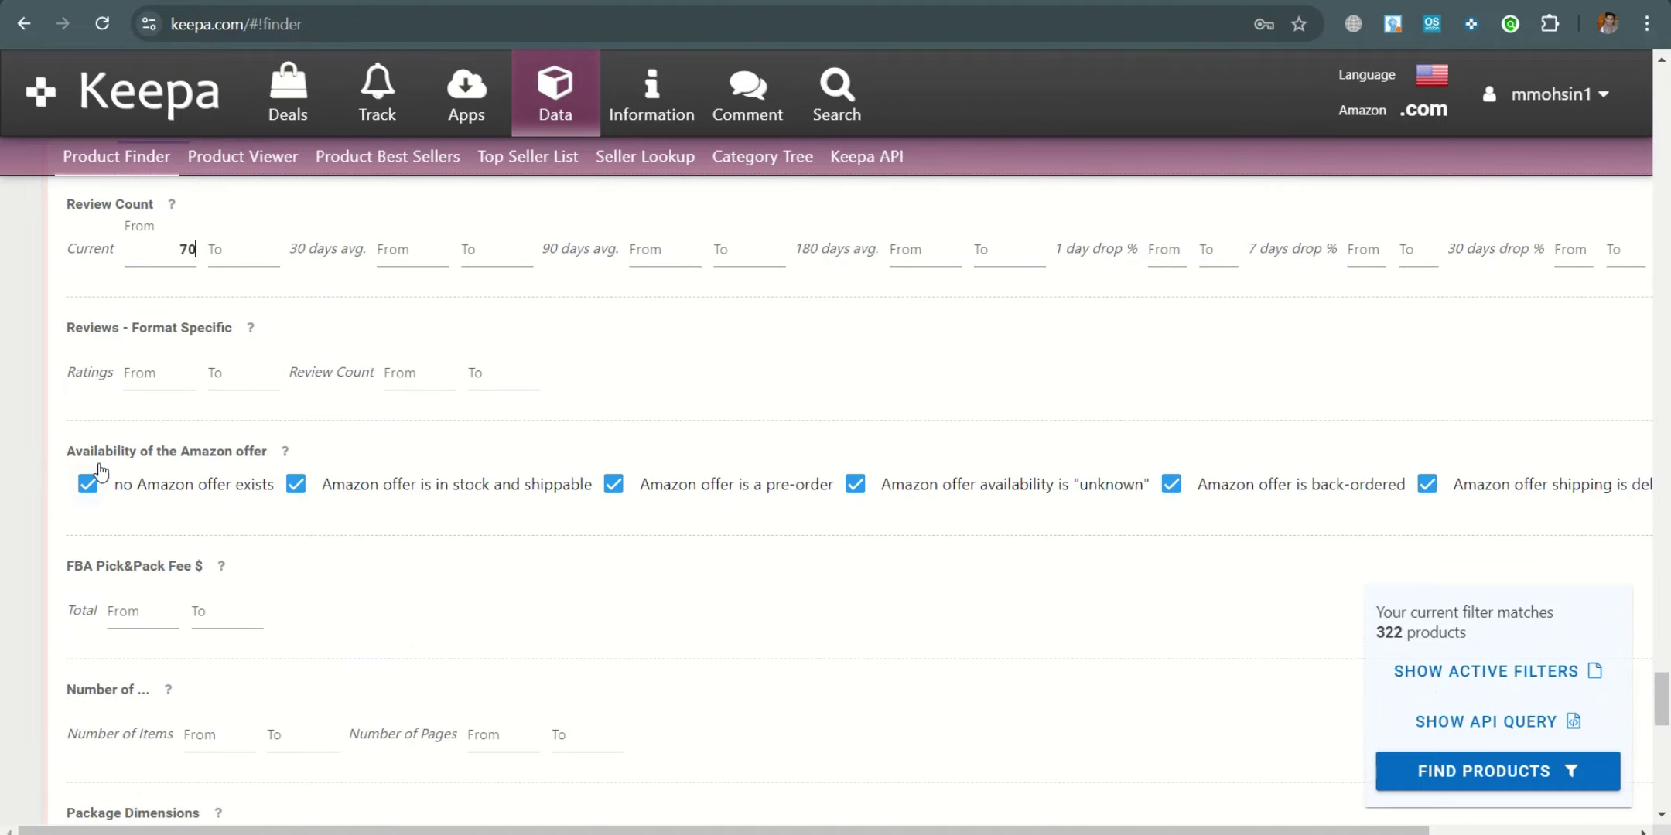
click(297, 488)
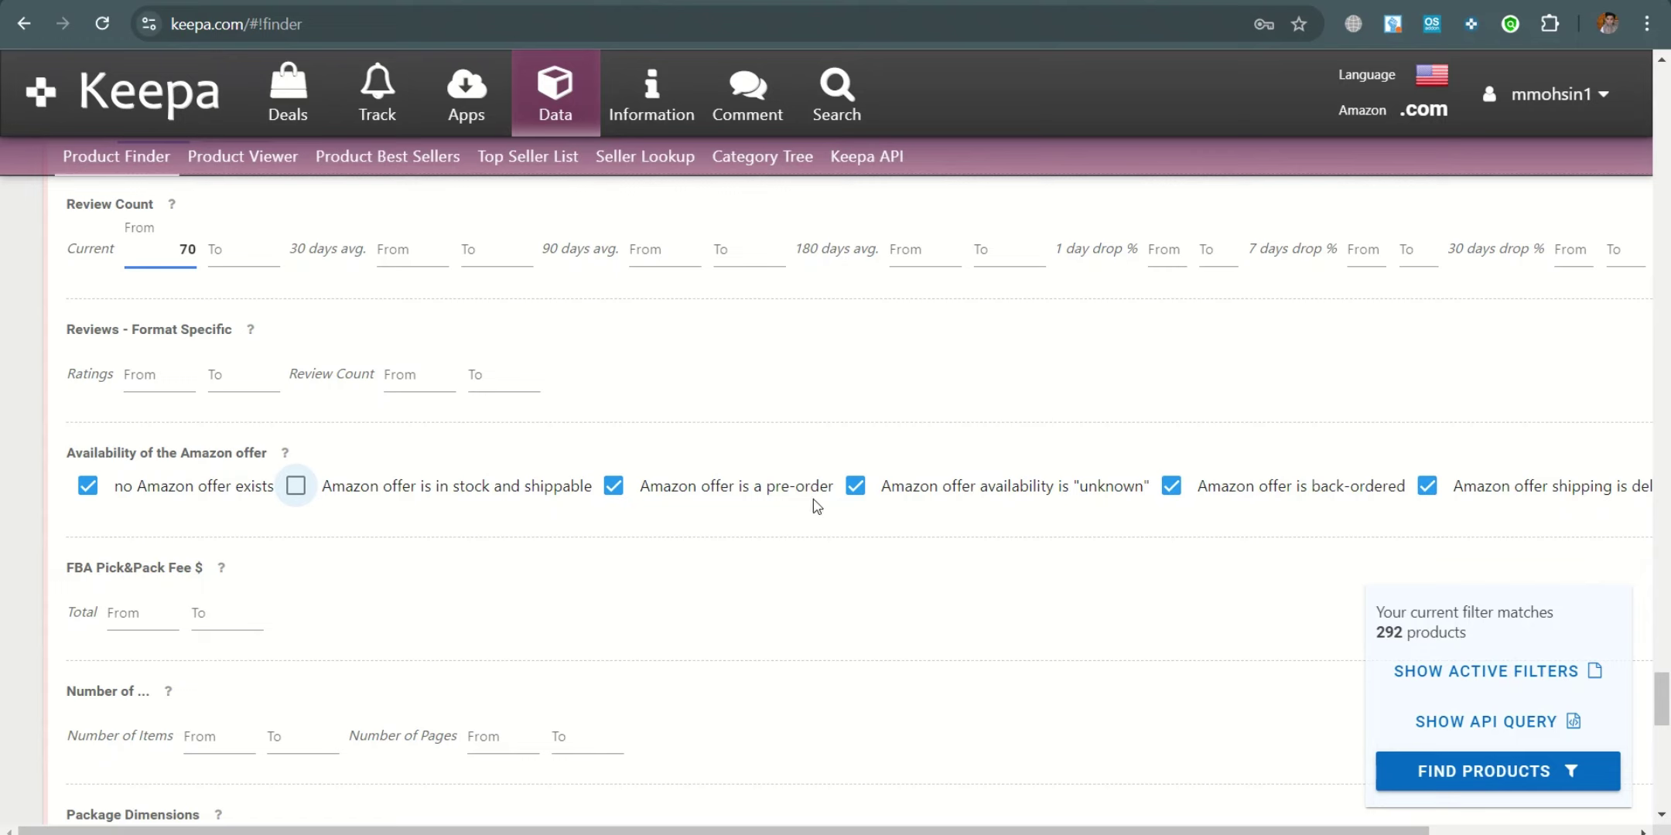
click(614, 486)
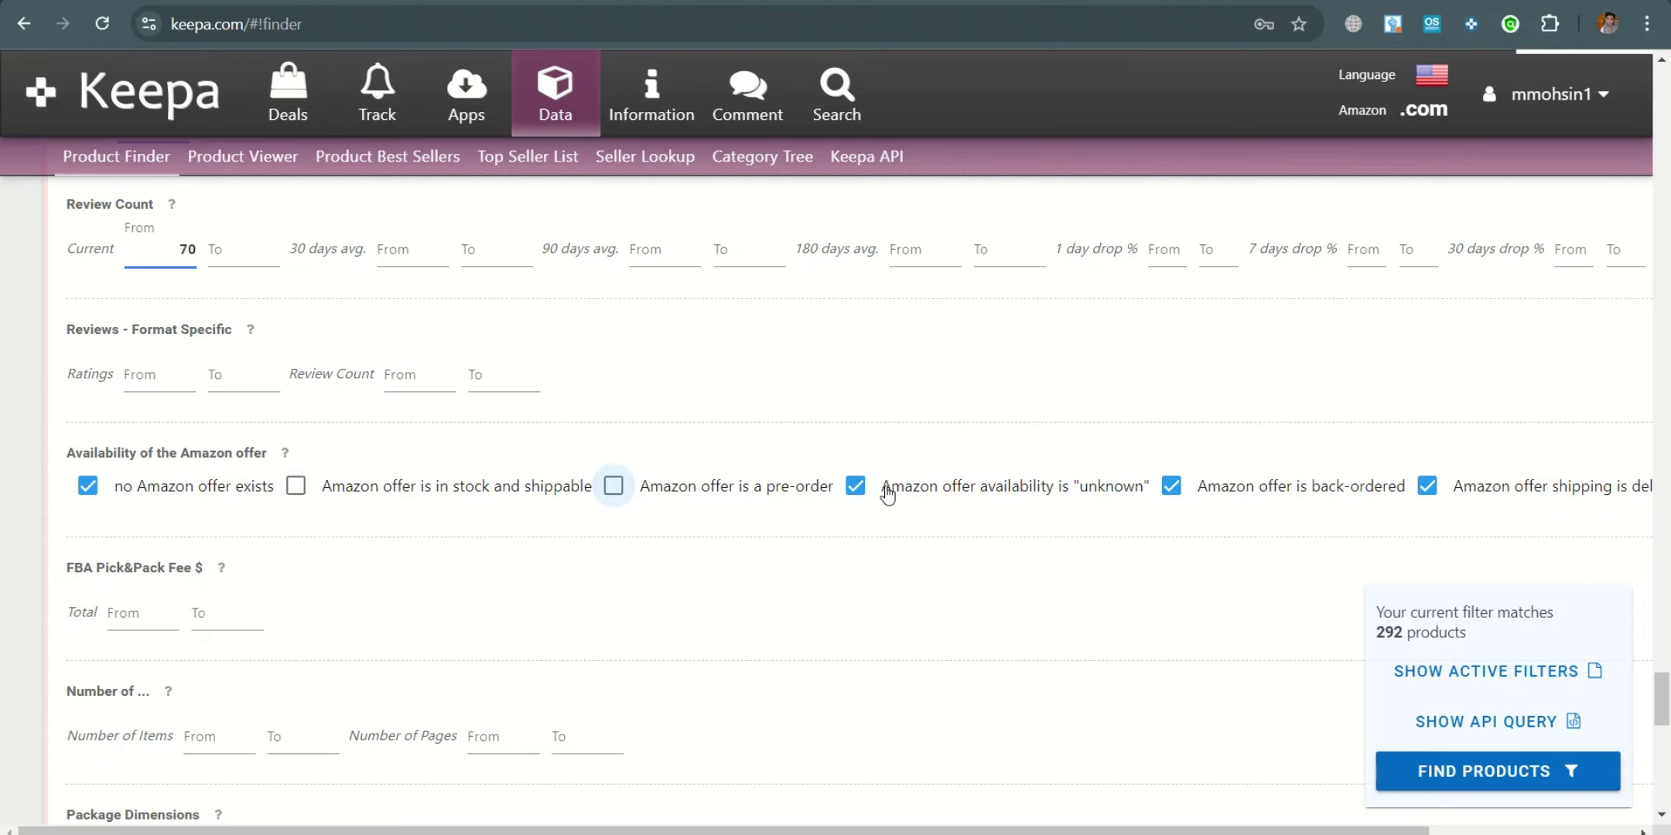